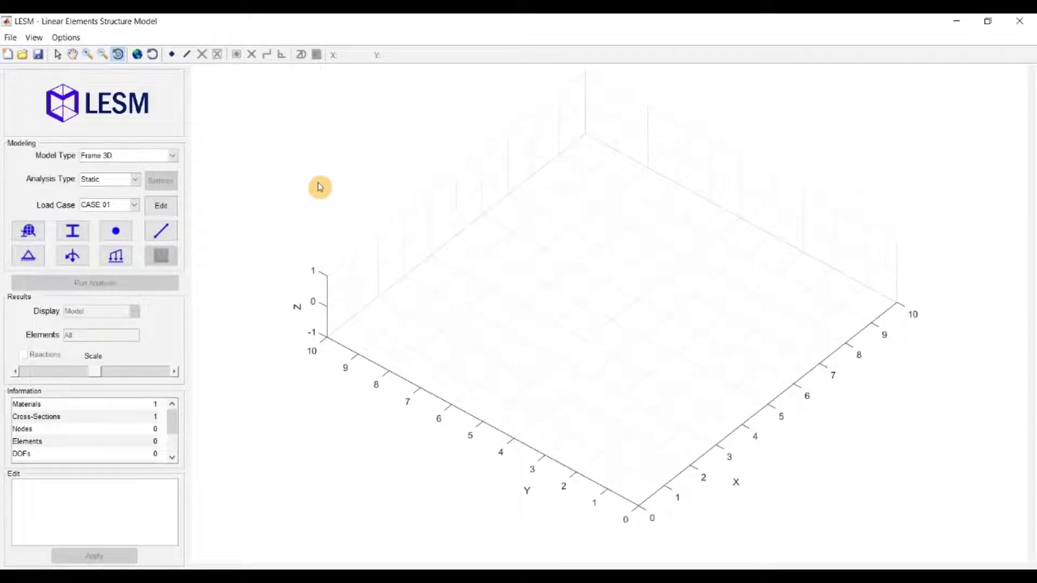
# Step: Pan, zoom out and rotate the empty 3-D axes toward a side view, then fit them to the drawing area
pyautogui.click(57, 55)
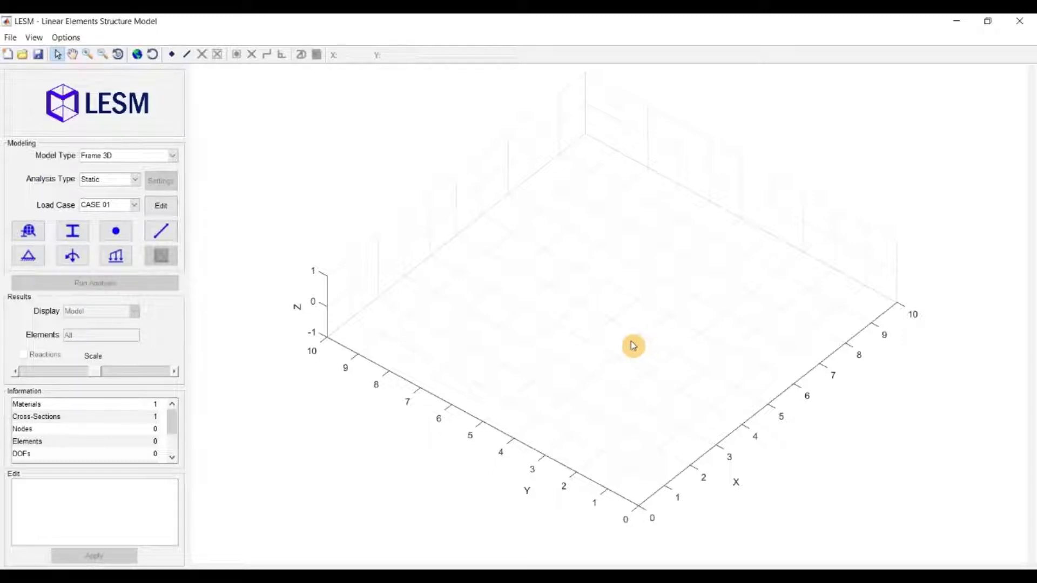
pyautogui.moveTo(630, 346); pyautogui.dragTo(564, 329)
pyautogui.scroll(-4, 565, 329)
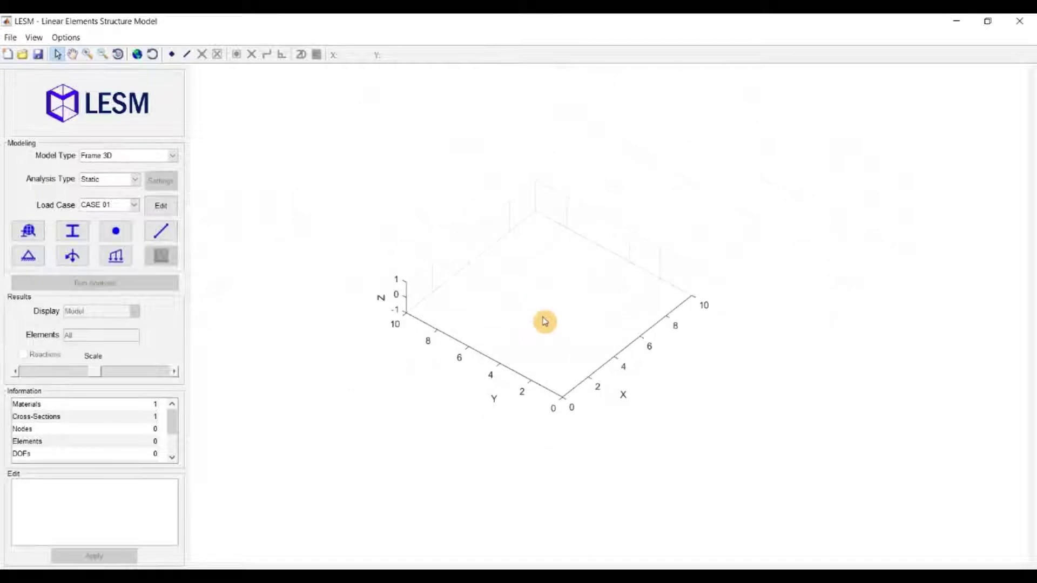
pyautogui.moveTo(561, 348); pyautogui.dragTo(594, 340)
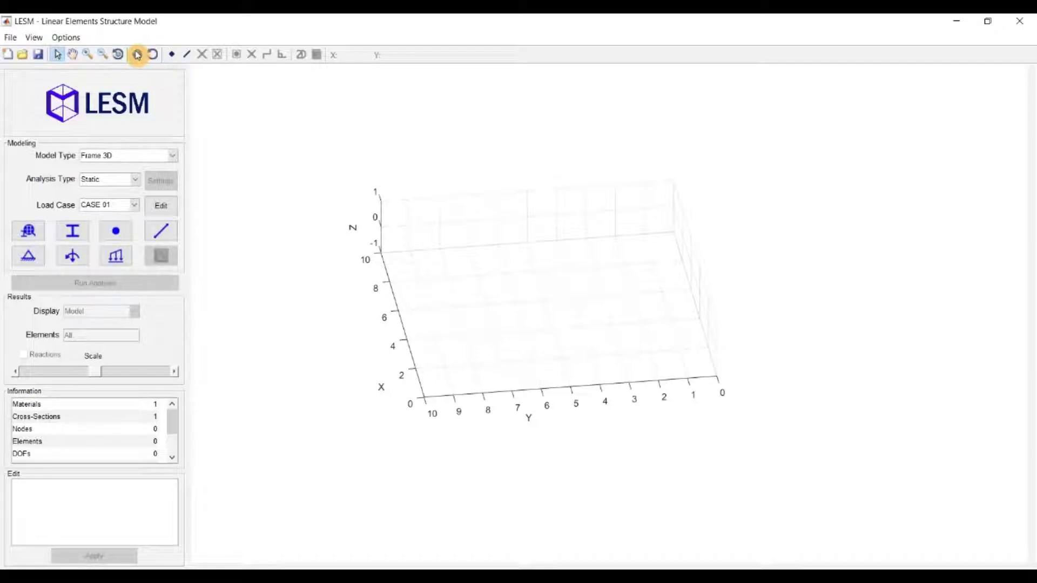
pyautogui.click(138, 55)
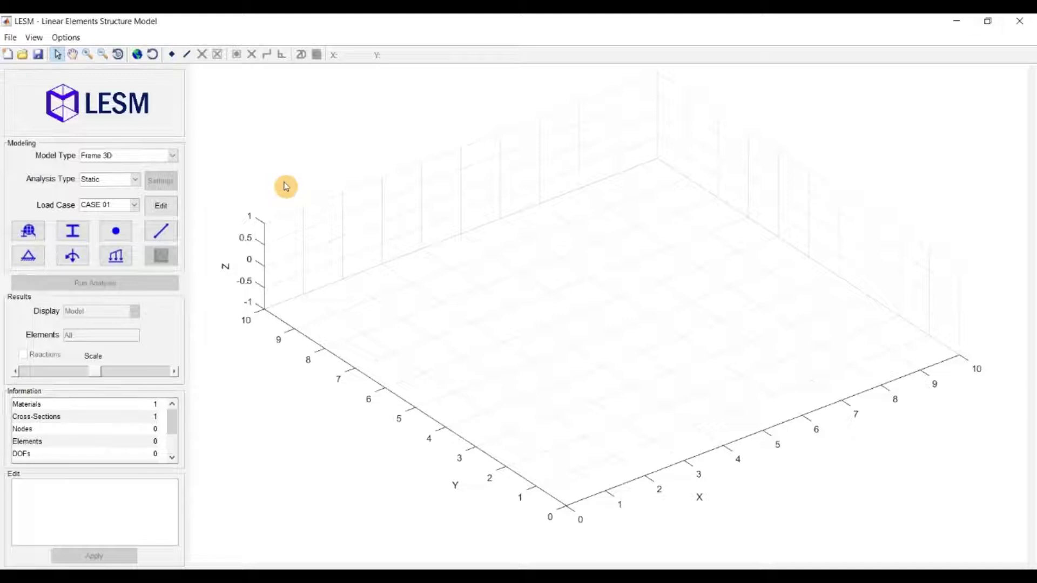
# Step: Open and close the Nodes dialog, then set the model type to Frame 2D
pyautogui.click(116, 232)
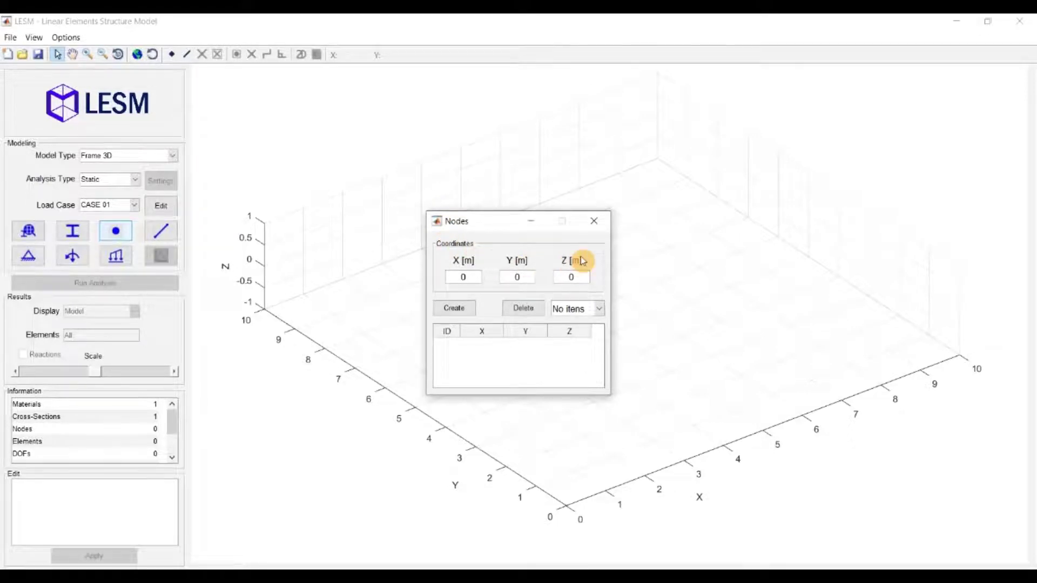
pyautogui.click(595, 222)
pyautogui.click(171, 157)
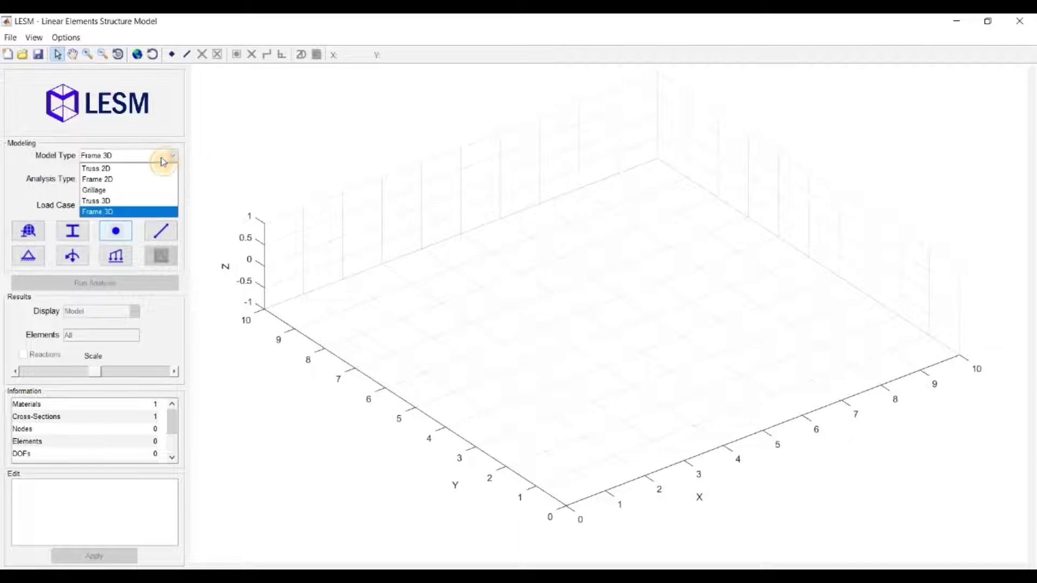
pyautogui.click(132, 179)
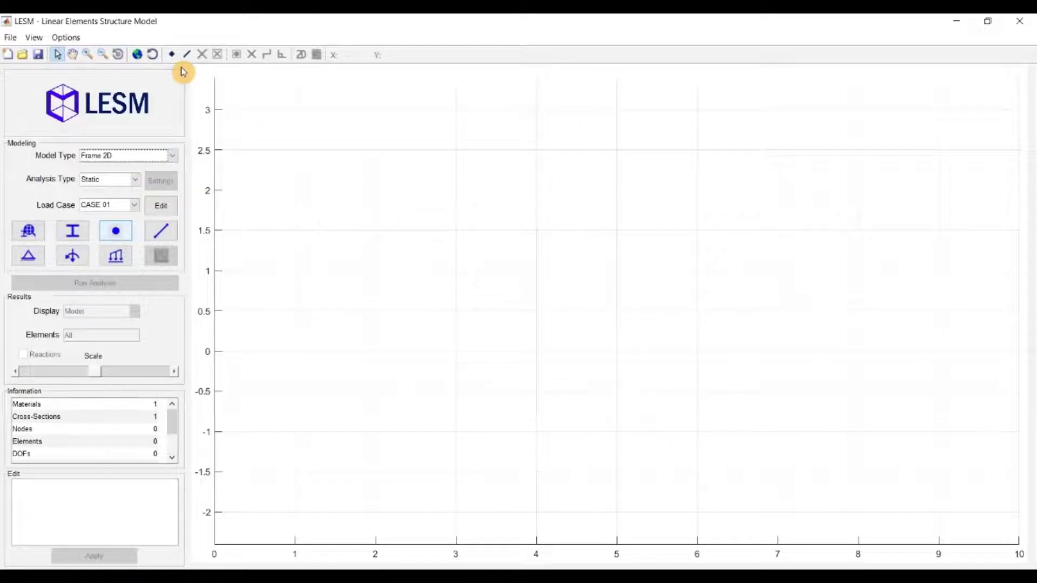
# Step: Place four nodes near (2.2, 1.8), (2.6, 0), (6.3, -0.3) and (6.4, 1.3)
pyautogui.click(171, 54)
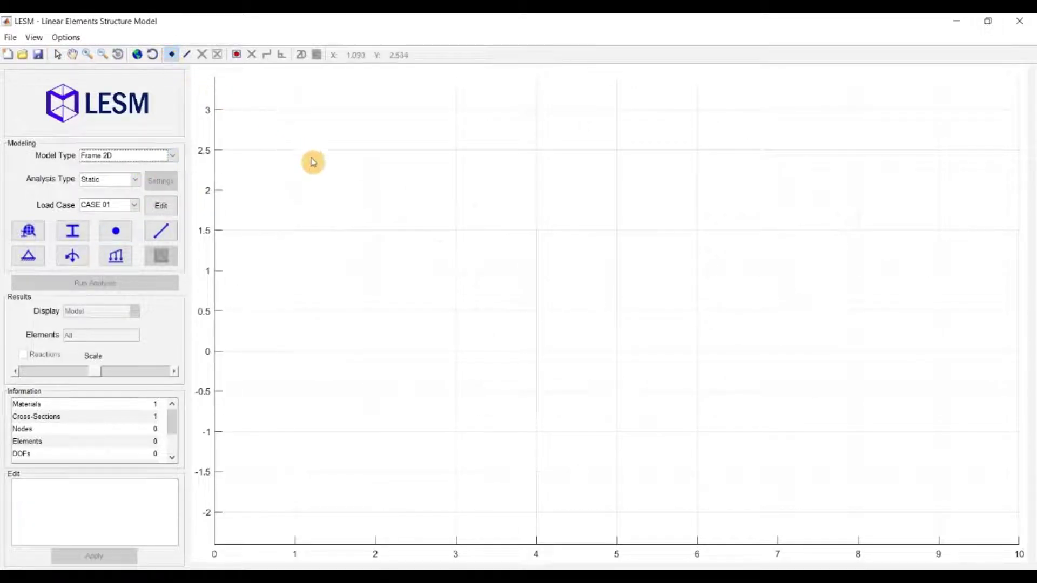
pyautogui.click(392, 211)
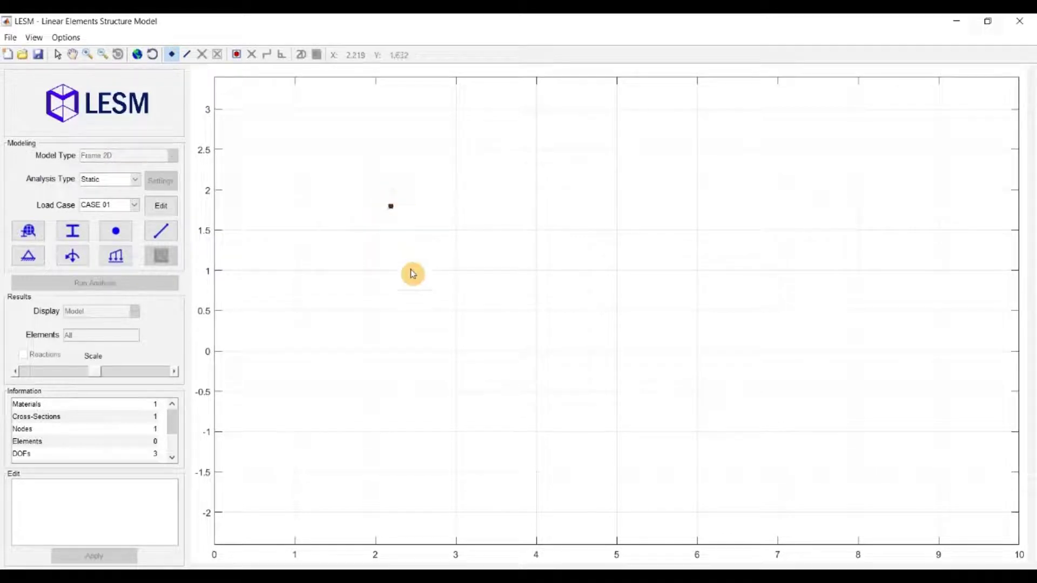
pyautogui.click(430, 363)
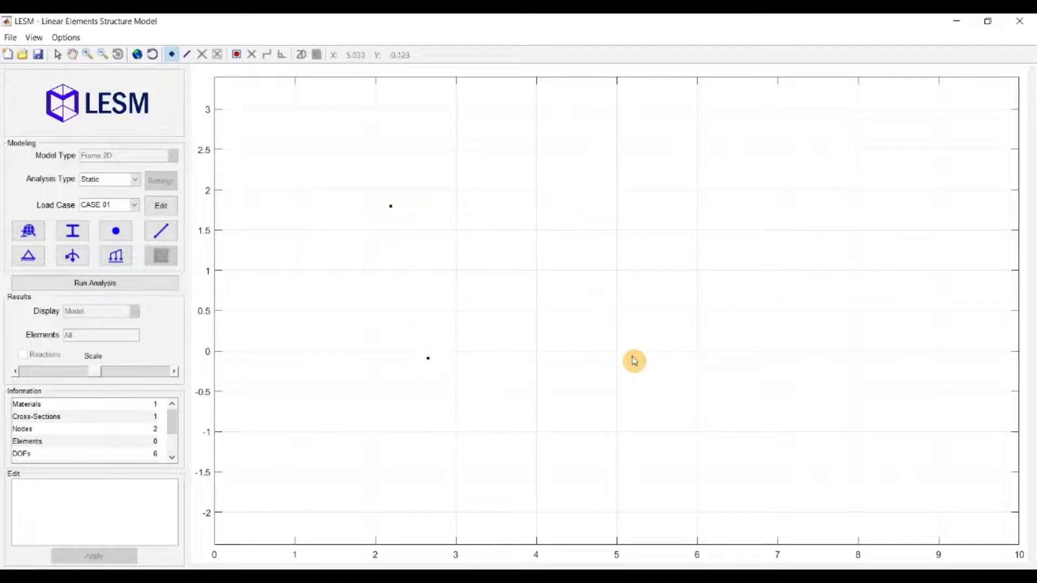
pyautogui.click(720, 371)
pyautogui.click(733, 248)
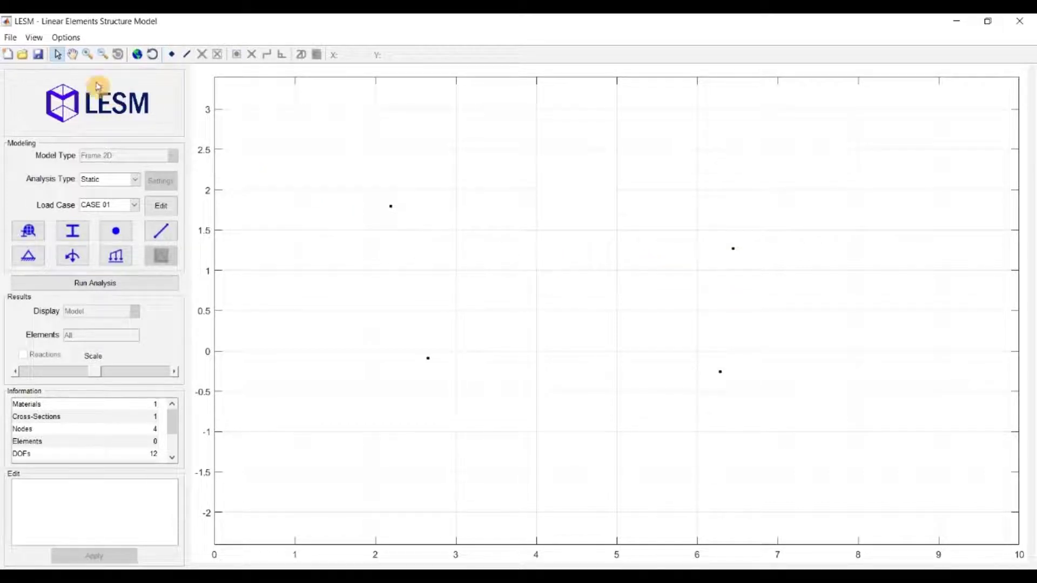
# Step: Start a new model, discarding the old nodes, and set its type to Grillage
pyautogui.click(10, 55)
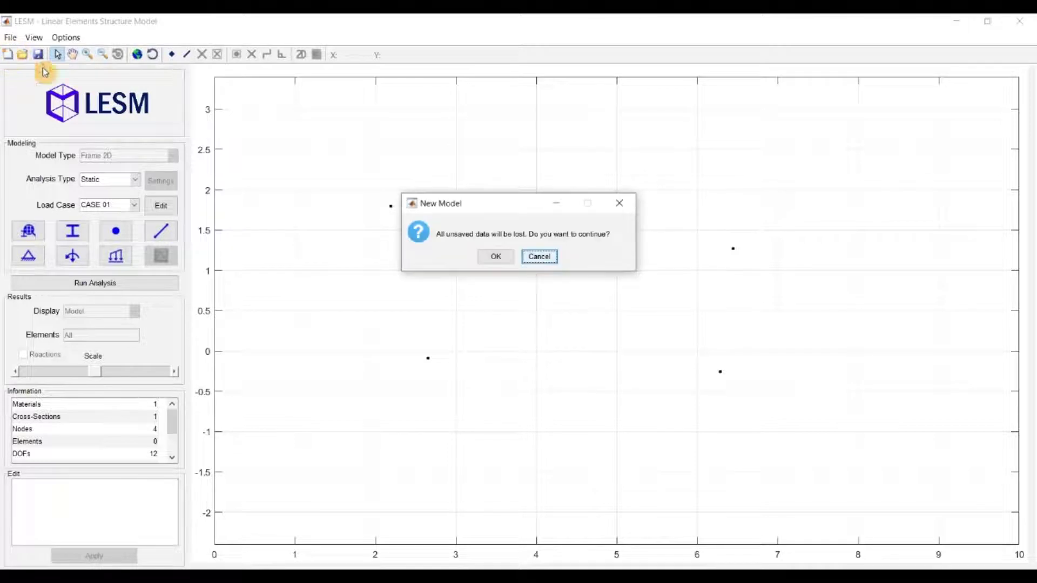
pyautogui.click(497, 257)
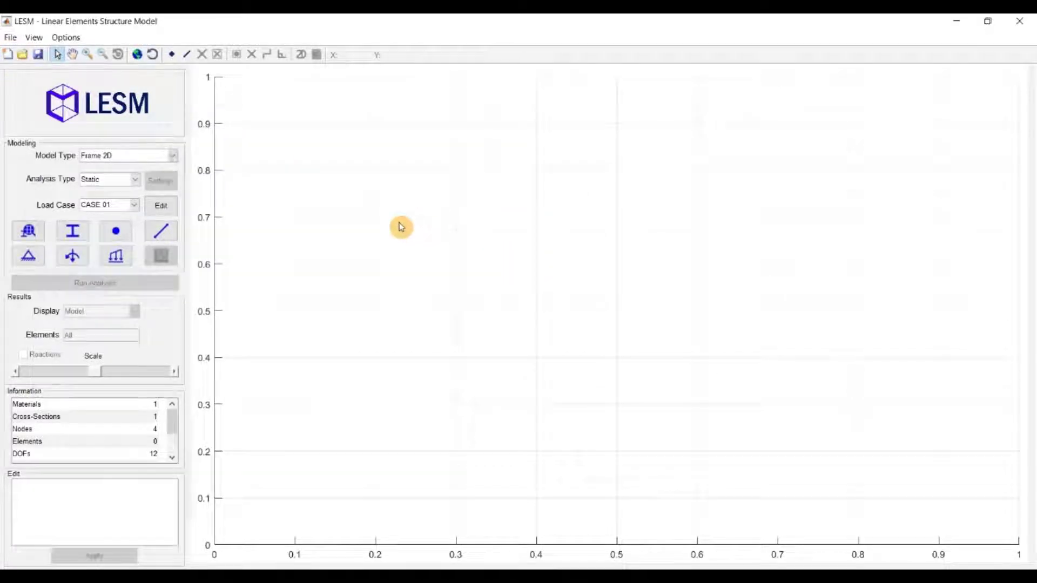
pyautogui.click(164, 156)
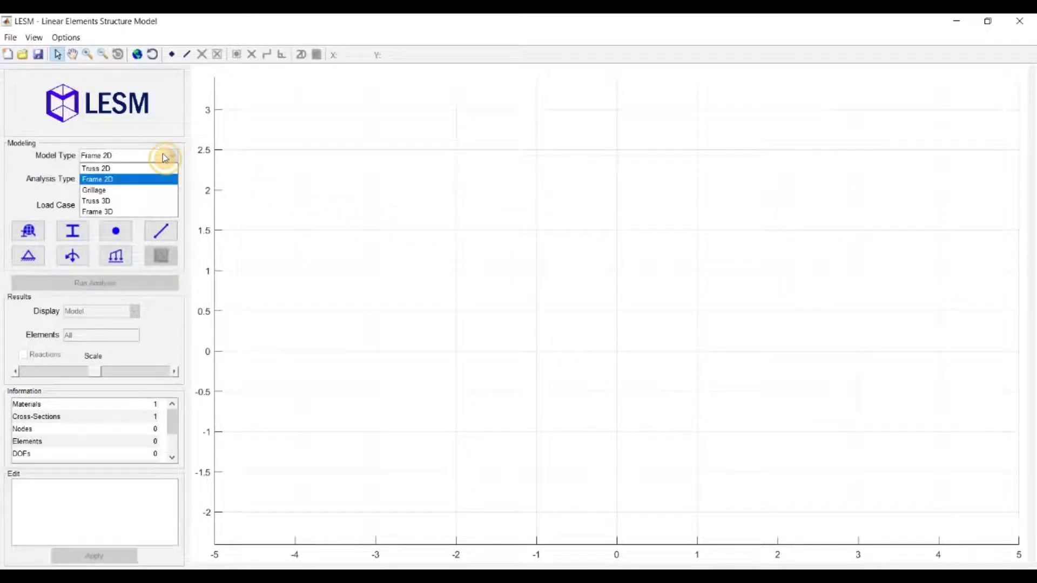
pyautogui.click(109, 190)
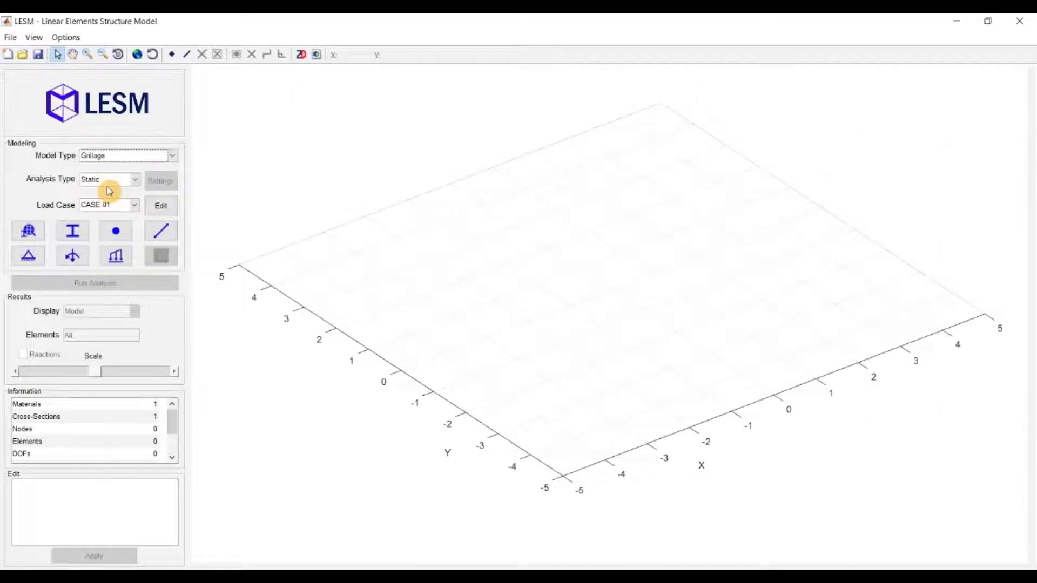
# Step: Place three nodes on the grillage grid: left, centre and toward the back
pyautogui.click(171, 54)
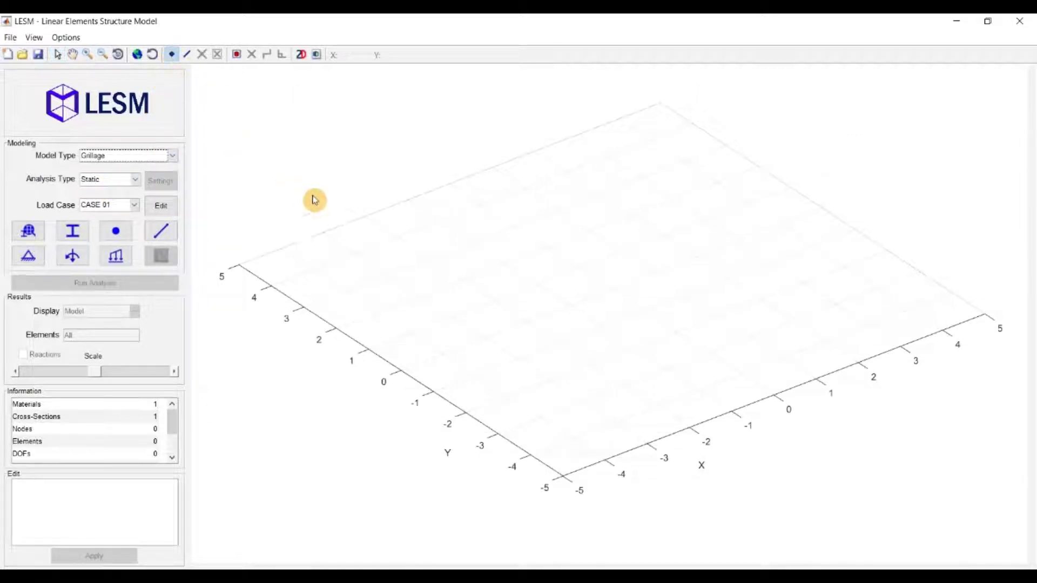
pyautogui.click(439, 342)
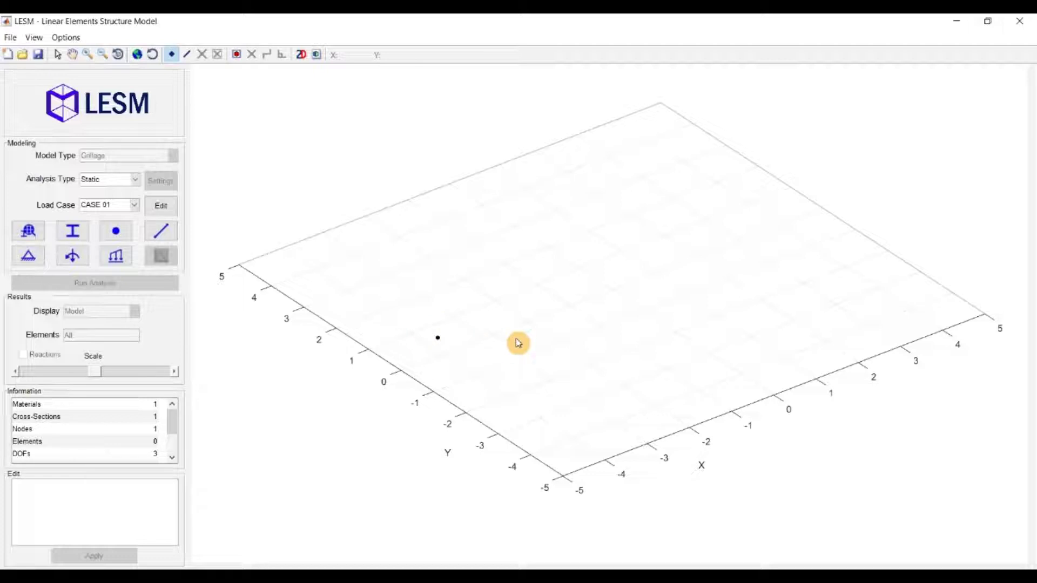
pyautogui.click(639, 326)
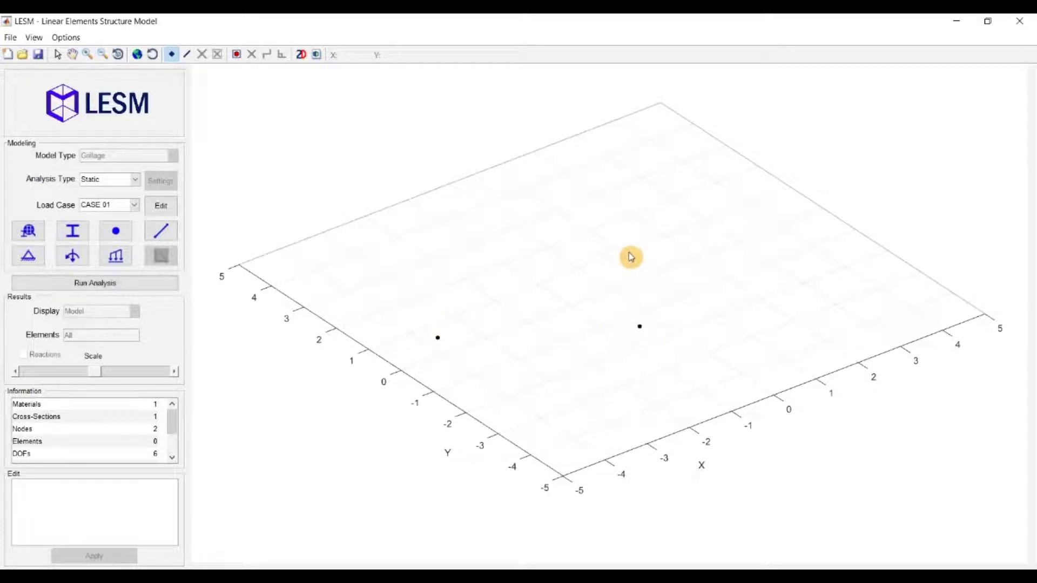
pyautogui.click(611, 225)
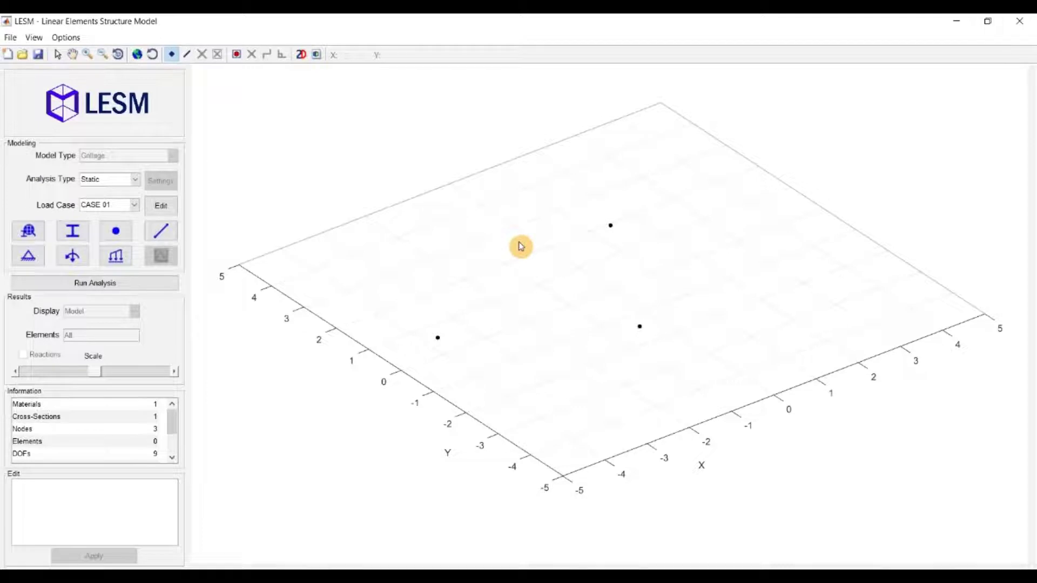
# Step: Draw elements linking the left, central and back nodes, plus one ending at a new node
pyautogui.click(192, 57)
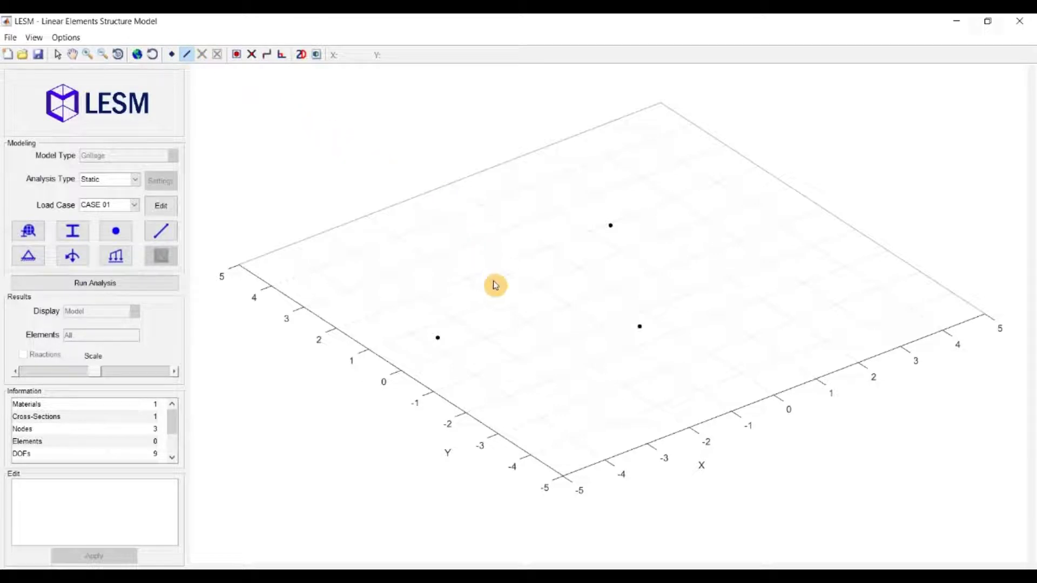
pyautogui.click(439, 339)
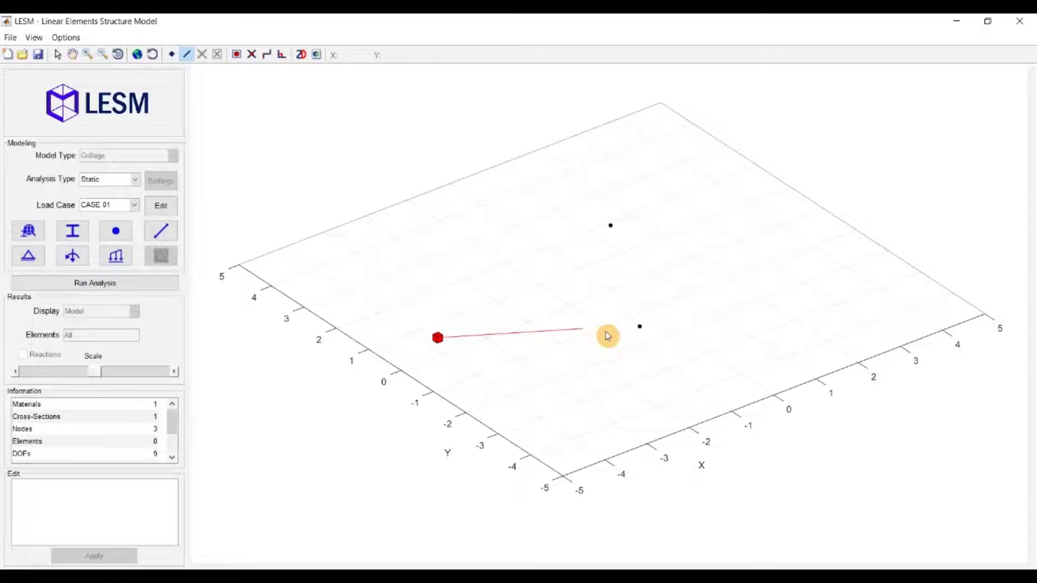
pyautogui.click(641, 328)
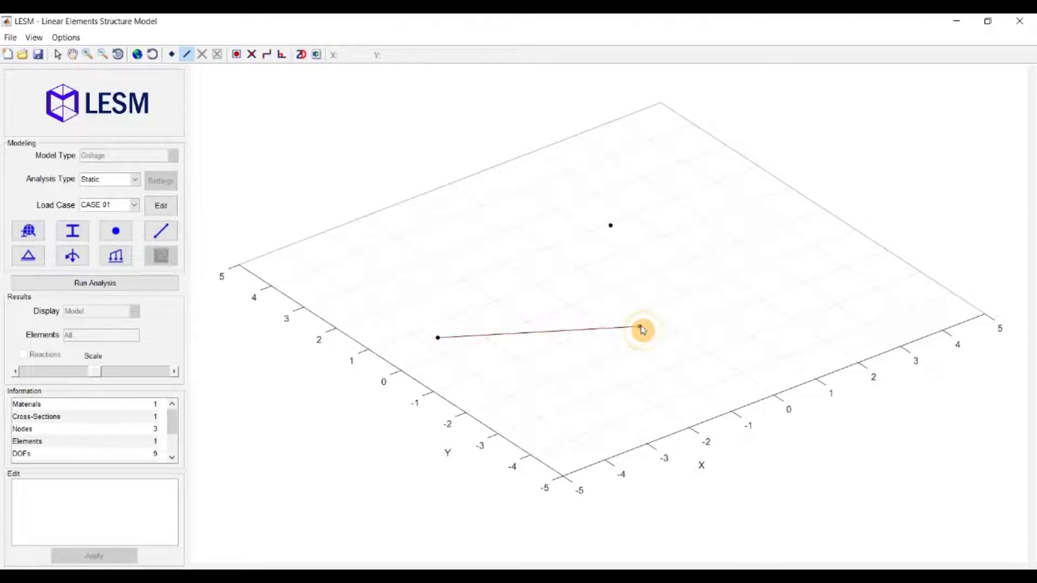
pyautogui.click(639, 328)
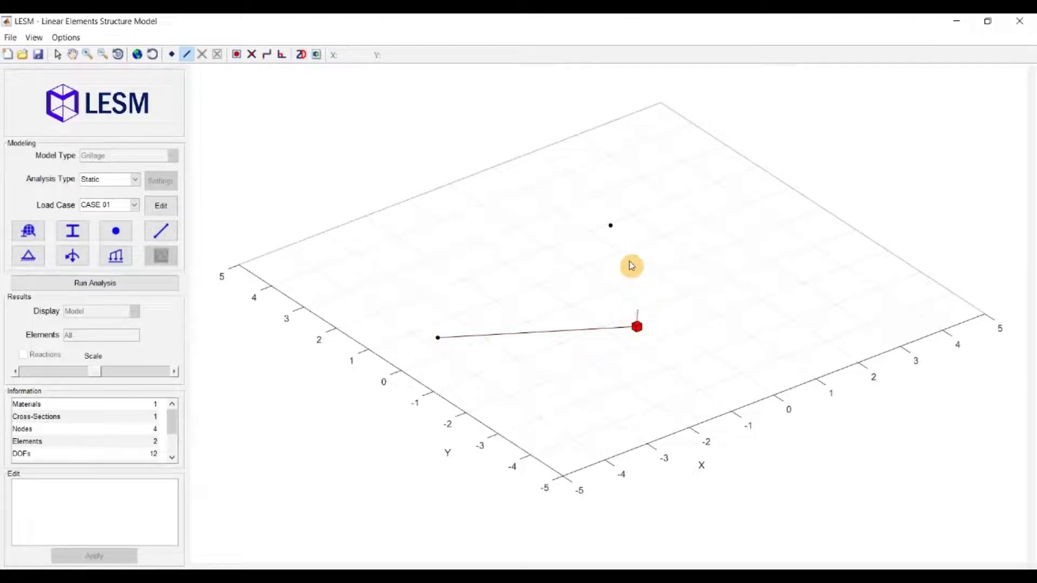
pyautogui.click(611, 227)
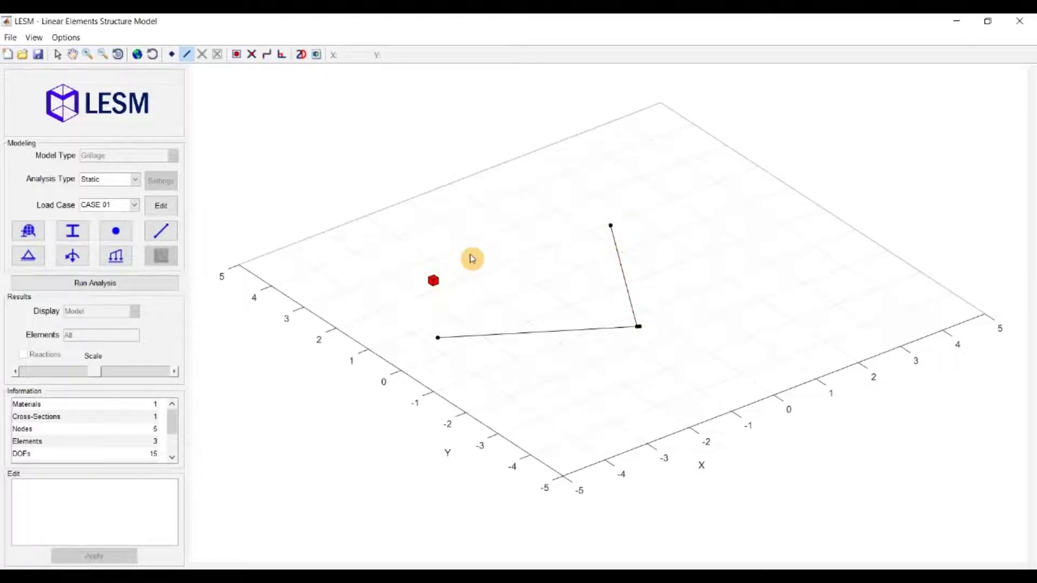
pyautogui.click(566, 196)
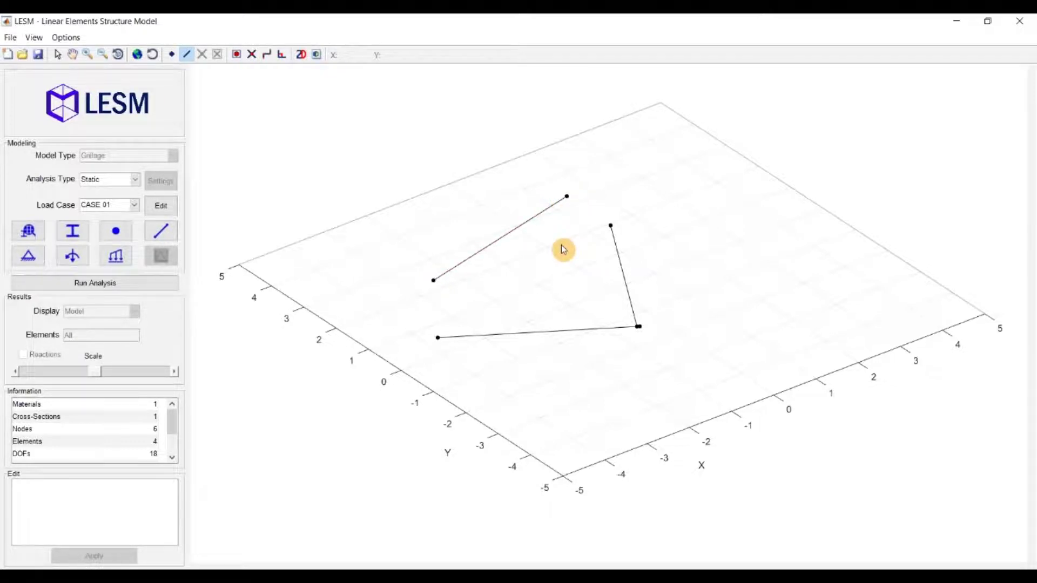
pyautogui.press('Escape')
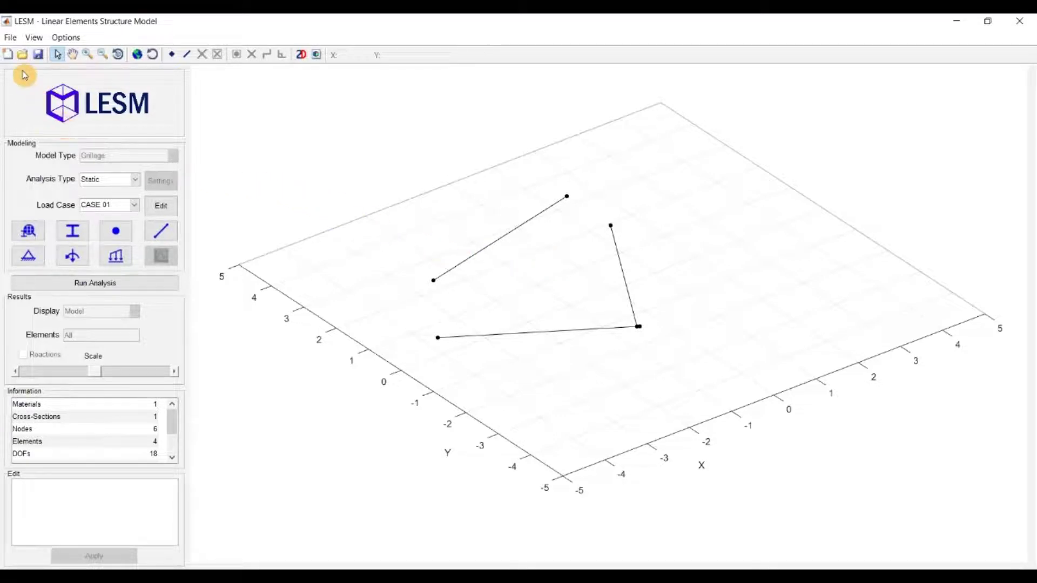
# Step: Start a new model and set its type to Frame 3D
pyautogui.click(7, 54)
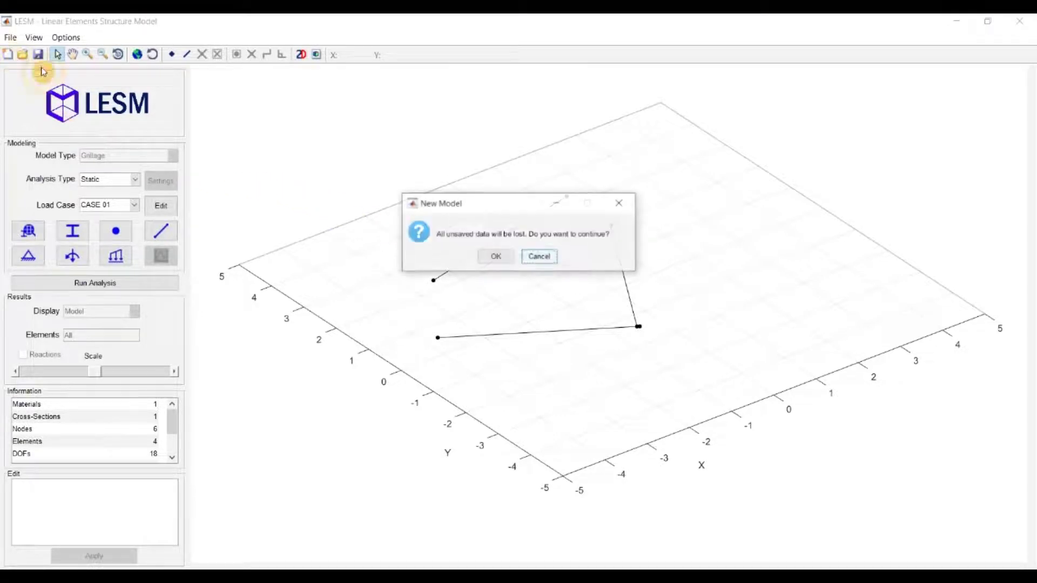
pyautogui.click(491, 252)
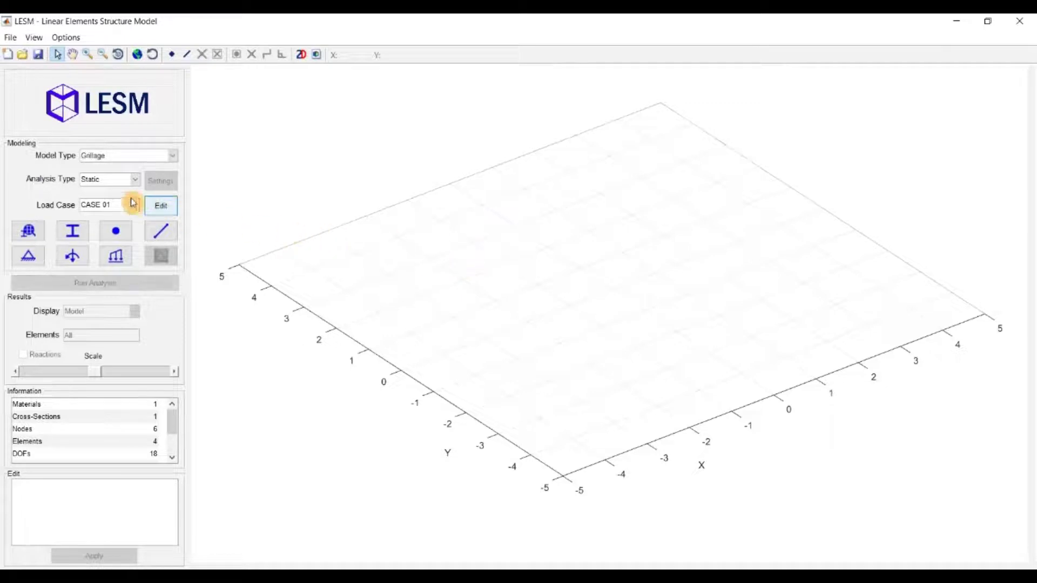
pyautogui.click(162, 155)
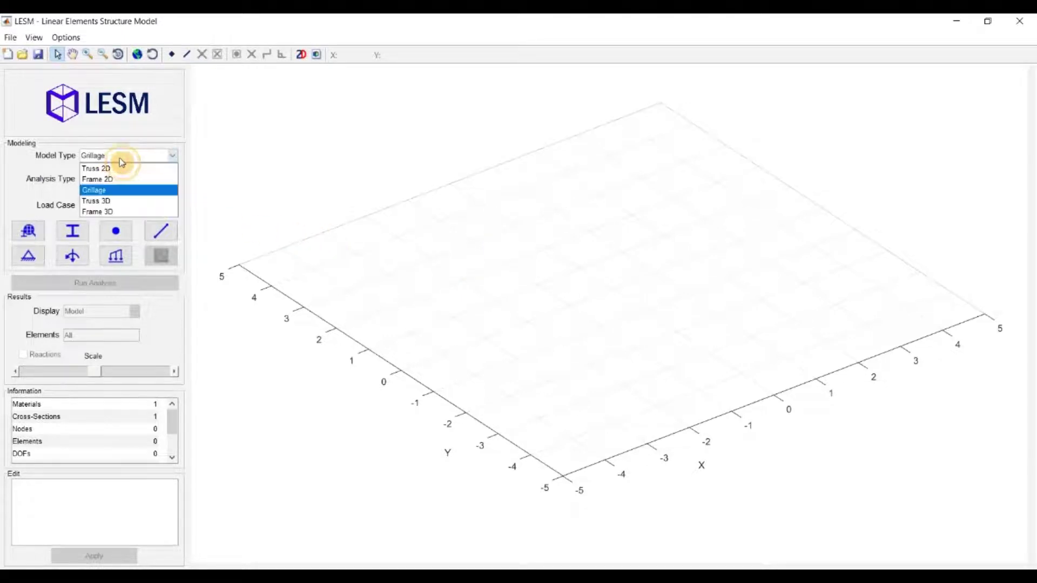
pyautogui.click(120, 212)
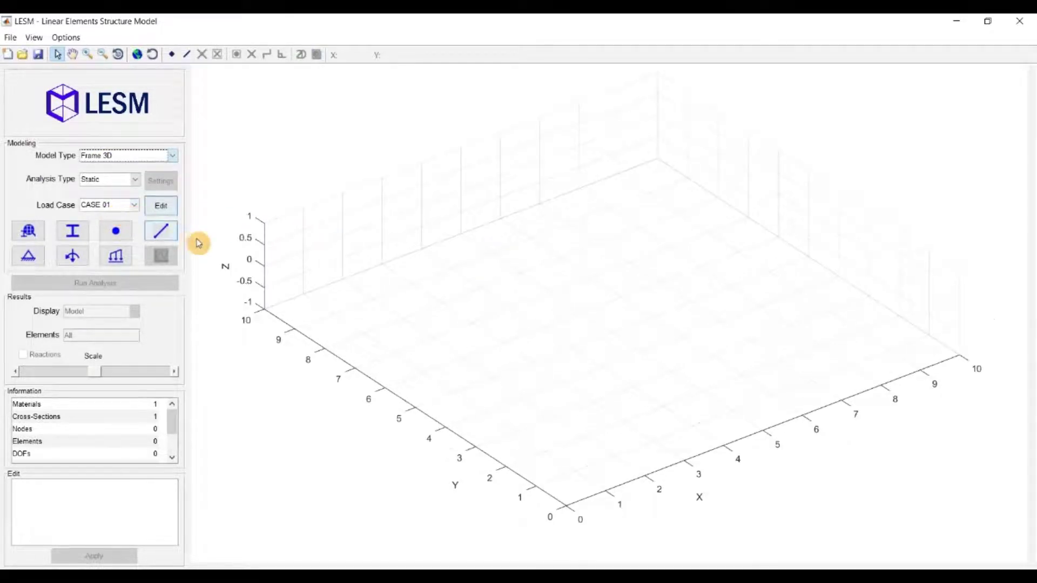
# Step: Create node 1 at (0, 0, 0) and node 2 at (1, 0, 0) in the Nodes dialog
pyautogui.click(116, 231)
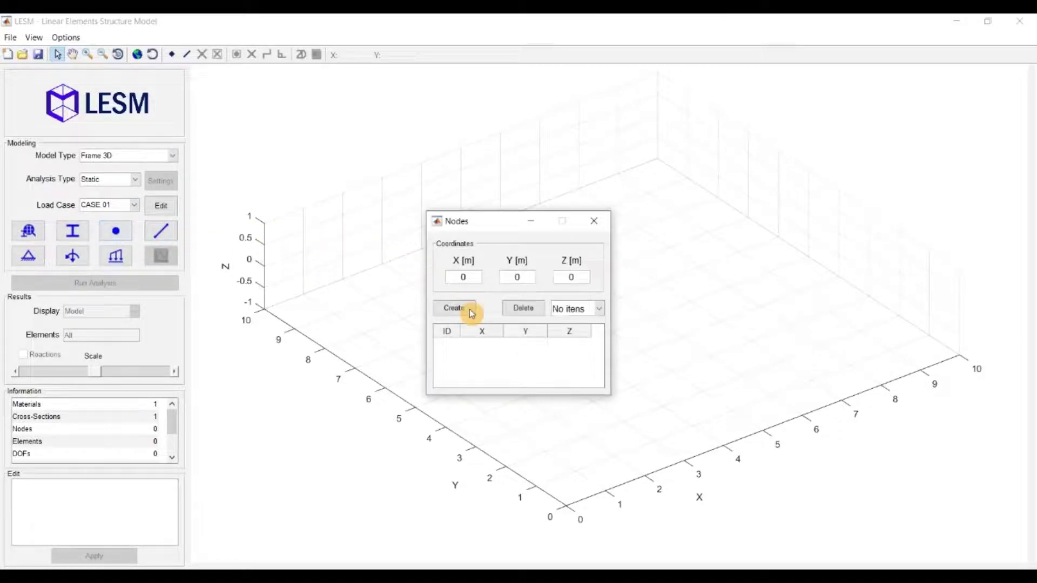
pyautogui.click(471, 313)
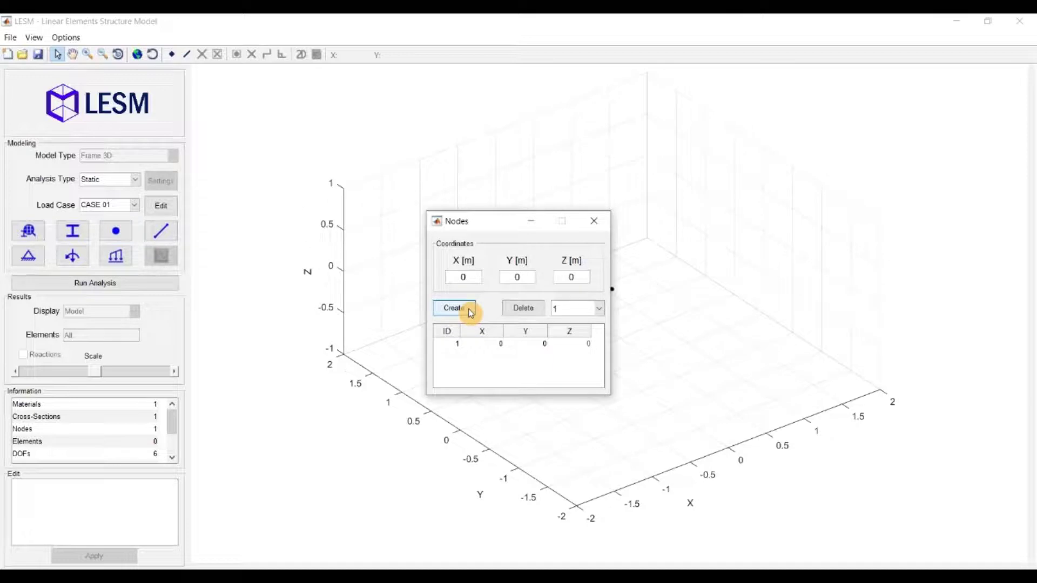
pyautogui.doubleClick(454, 276)
pyautogui.write('1')
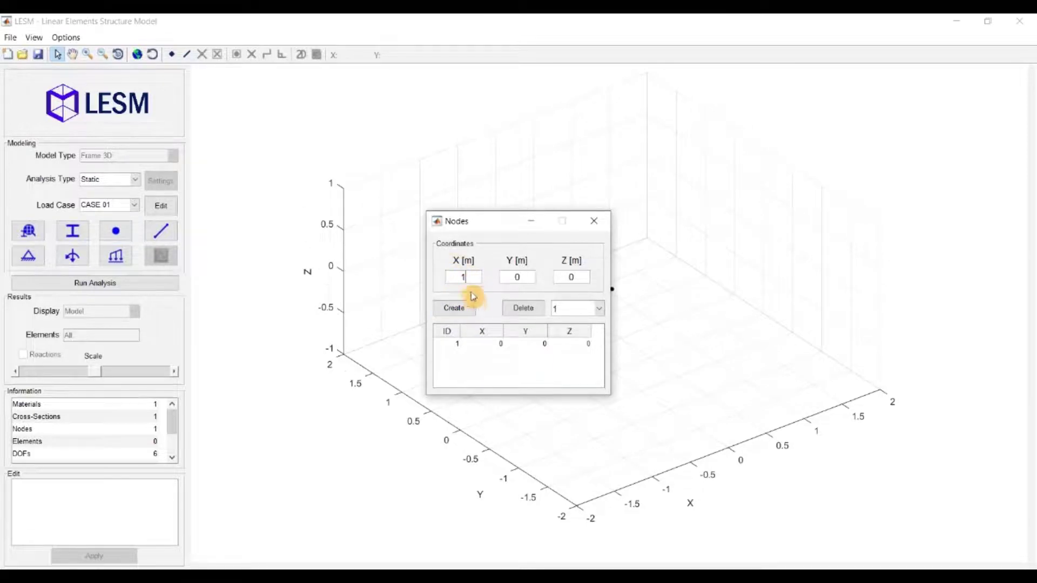
pyautogui.click(471, 312)
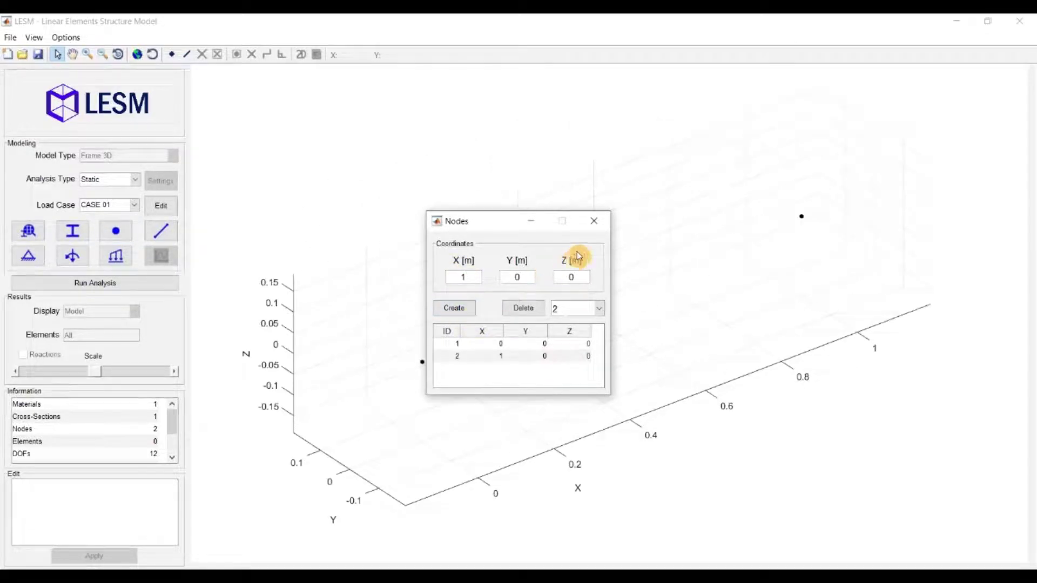
pyautogui.click(594, 221)
# Step: Draw an element connecting node 1 to node 2
pyautogui.click(187, 54)
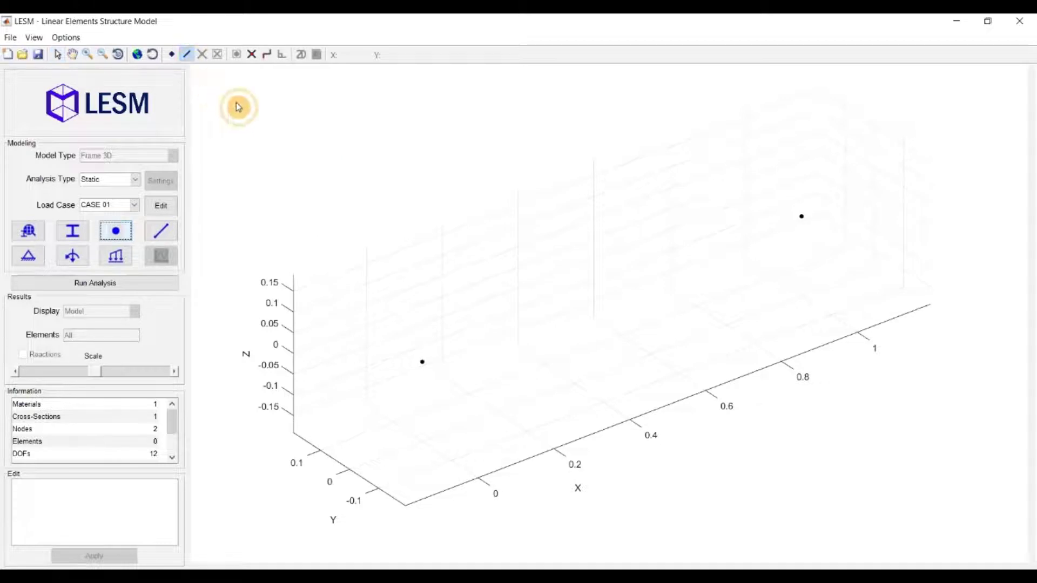
pyautogui.click(423, 363)
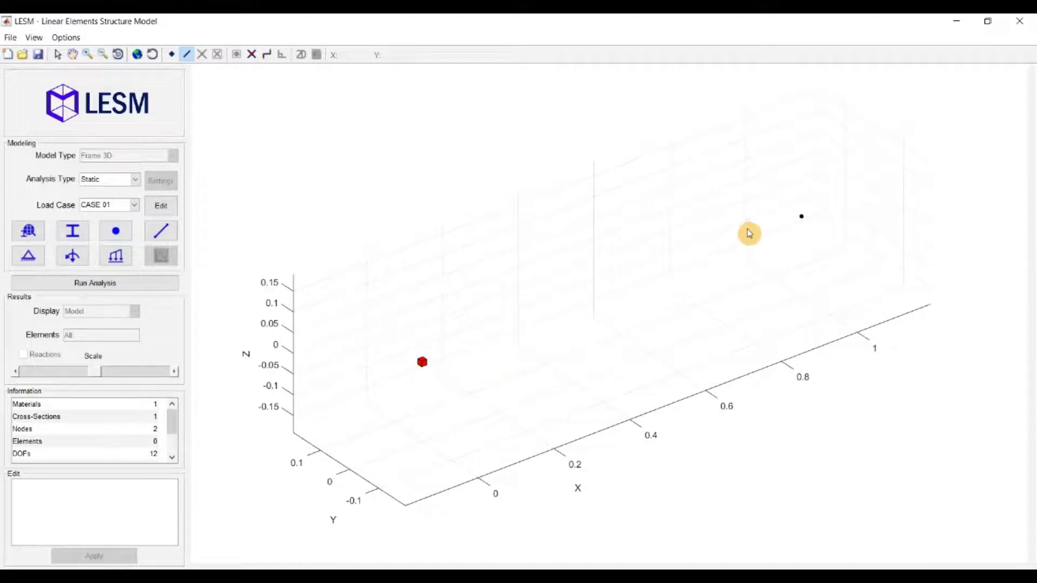
pyautogui.click(802, 218)
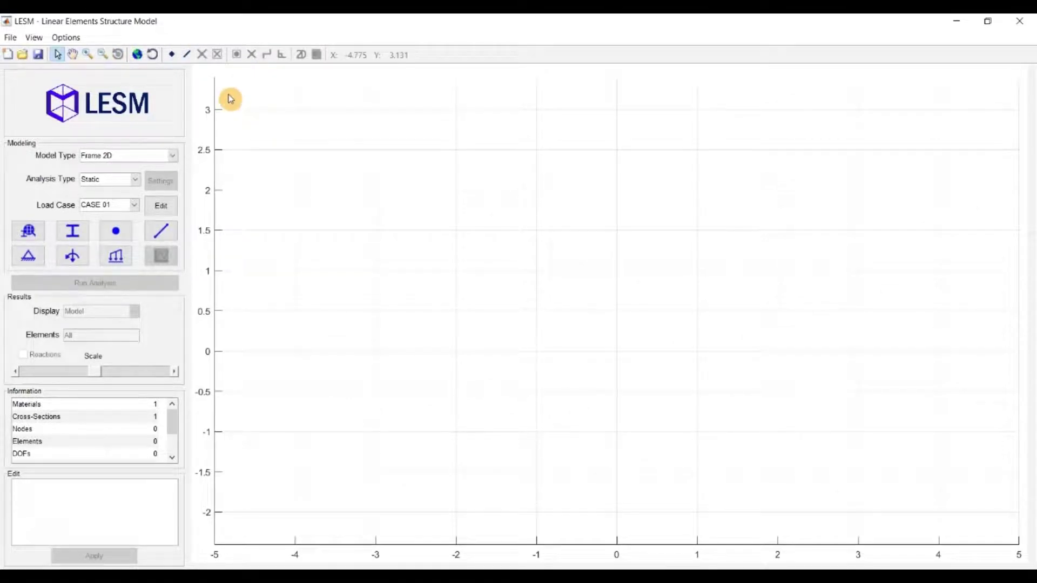
# Step: Draw elements (-2.8, 0.7)–(1.4, 1.78), (-2, -1)–(2.4, 0.37), and a diagonal (-2.45, 2.1)–(1.65, -1)
pyautogui.click(187, 55)
pyautogui.click(392, 296)
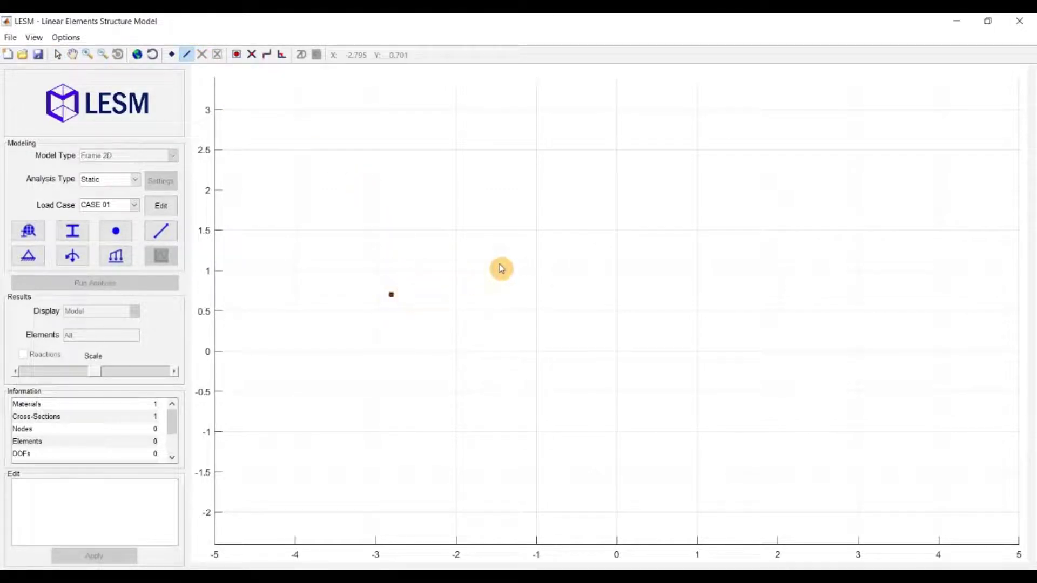
pyautogui.click(730, 210)
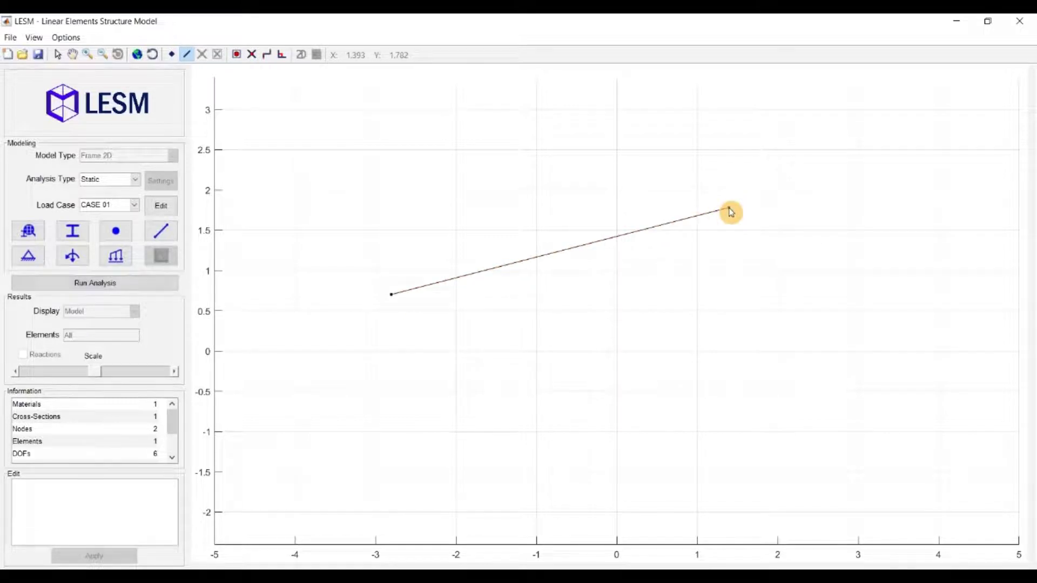
pyautogui.click(454, 428)
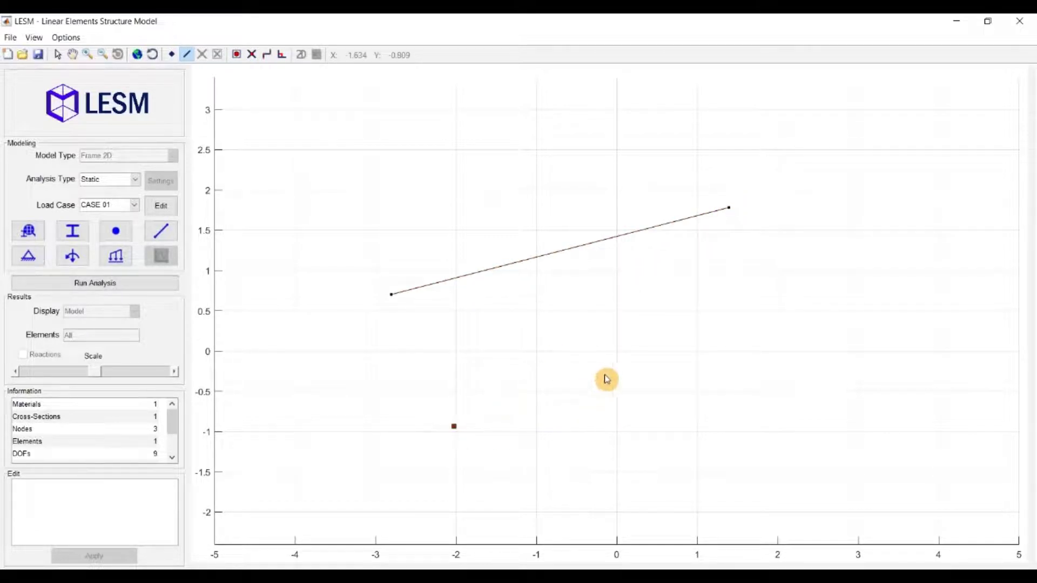
pyautogui.click(810, 323)
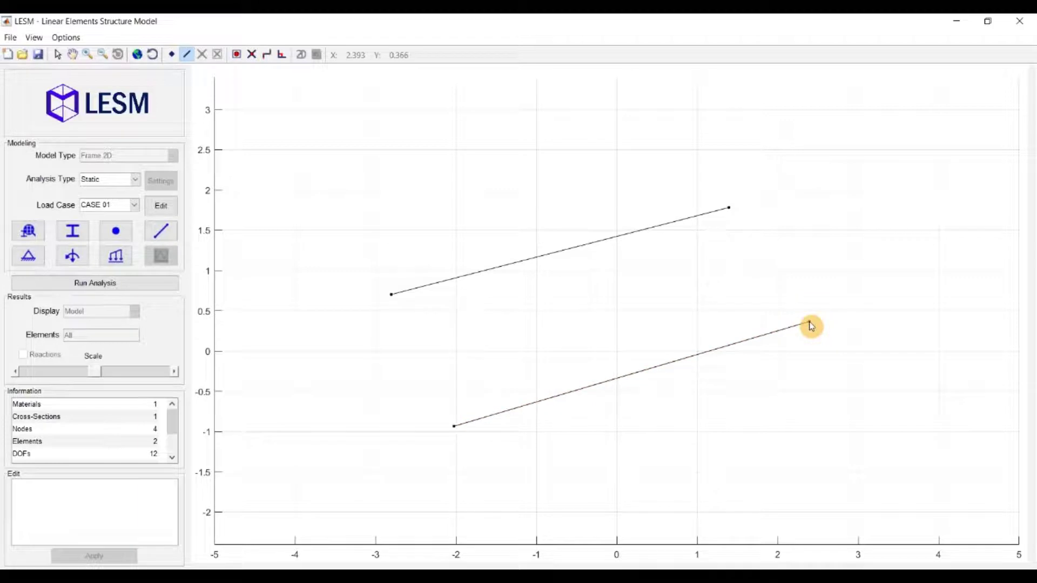
pyautogui.click(420, 183)
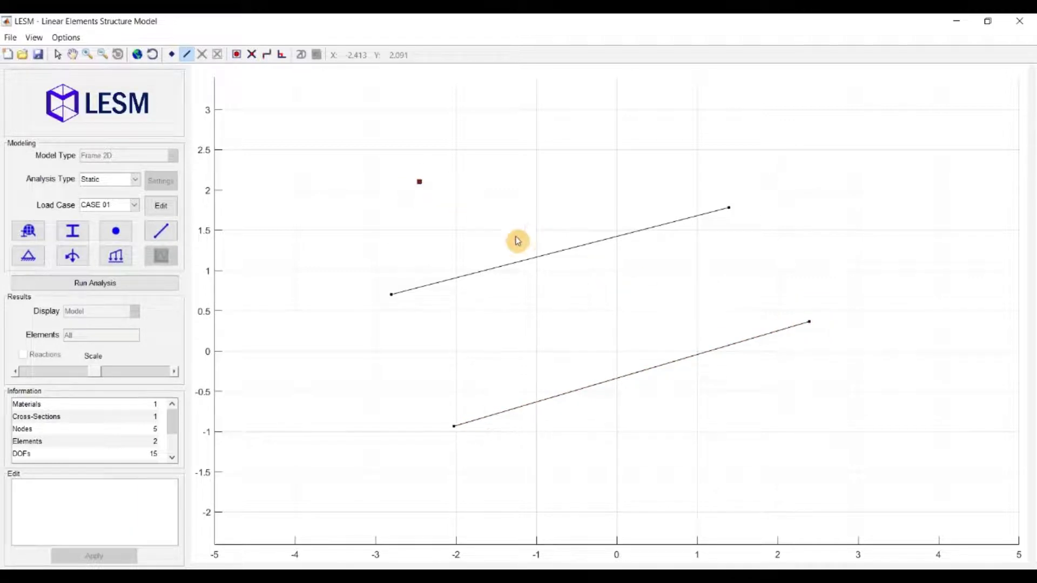
pyautogui.click(749, 432)
pyautogui.press('Escape')
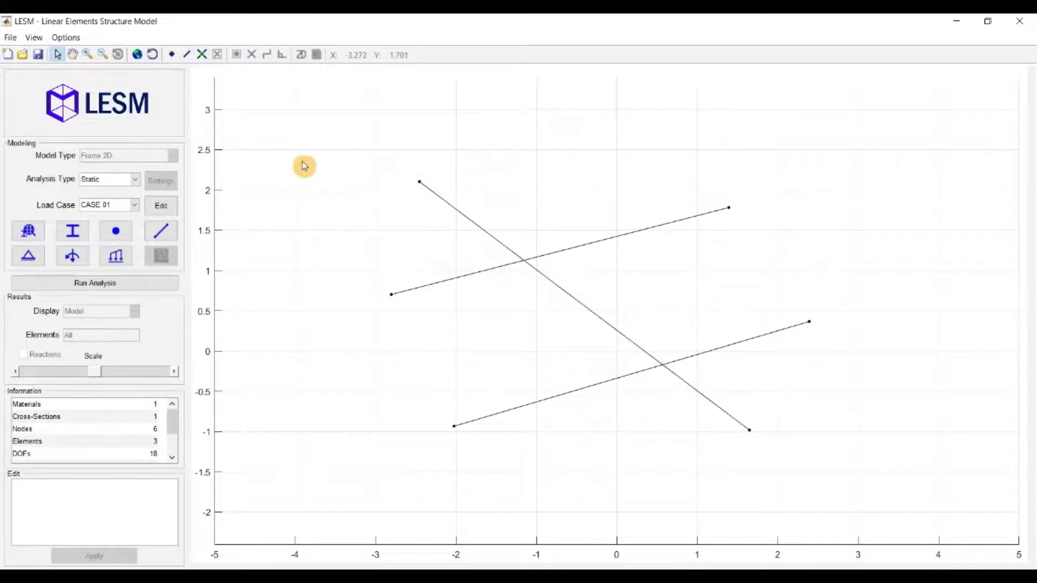
# Step: Run Solve all intersections and confirm creating nodes at every crossing
pyautogui.click(200, 58)
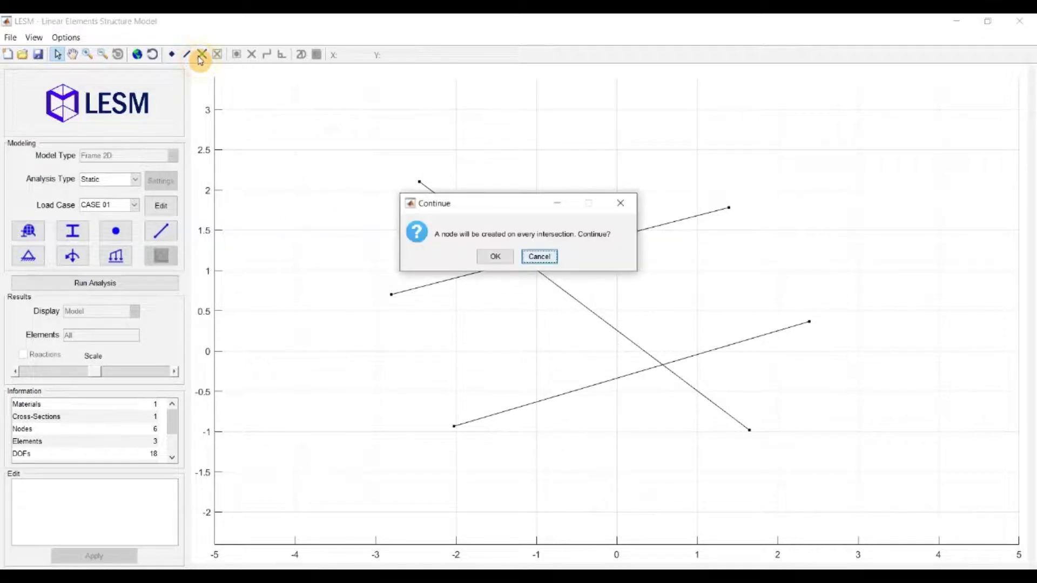
pyautogui.click(488, 260)
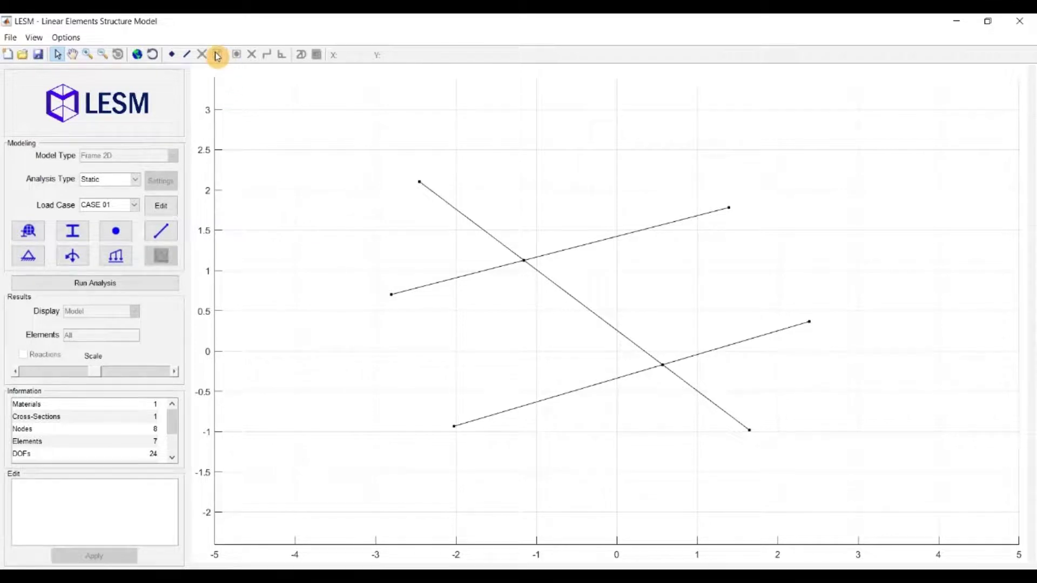
# Step: Delete the diagonal's upper-left piece, then delete node 2 with its attached element
pyautogui.click(450, 208)
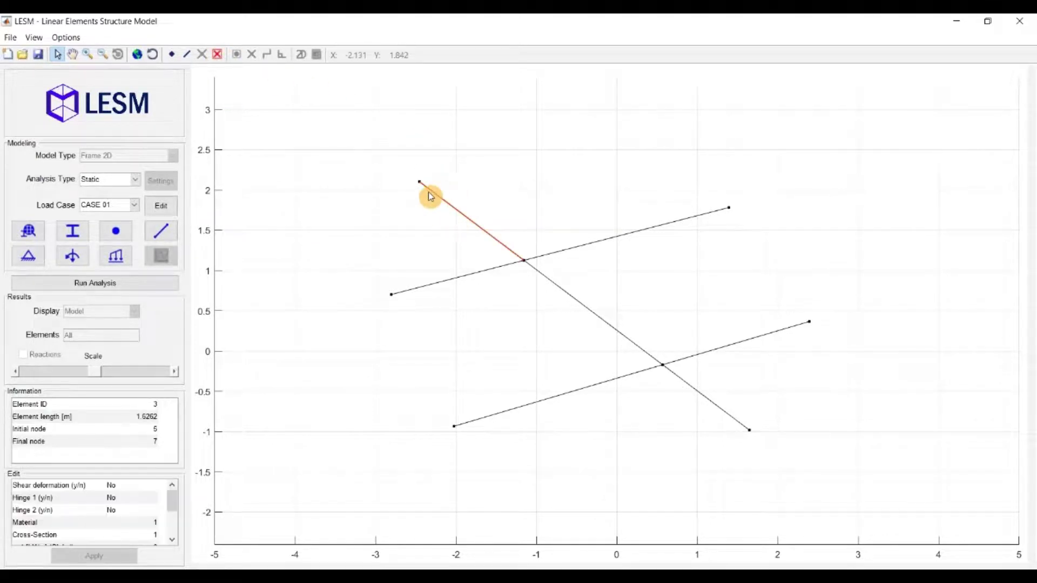
pyautogui.click(218, 56)
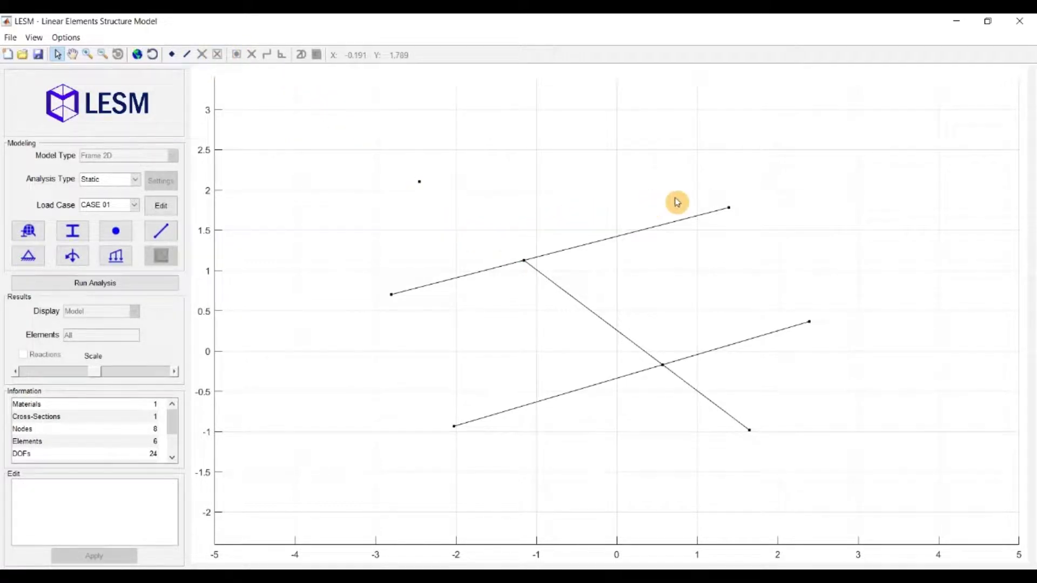
pyautogui.click(729, 212)
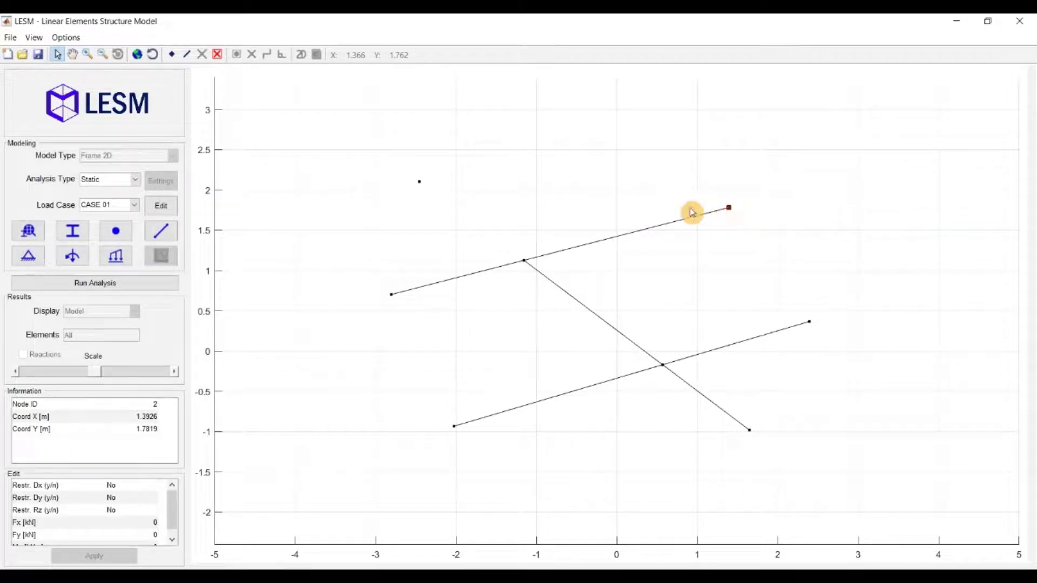
pyautogui.click(218, 54)
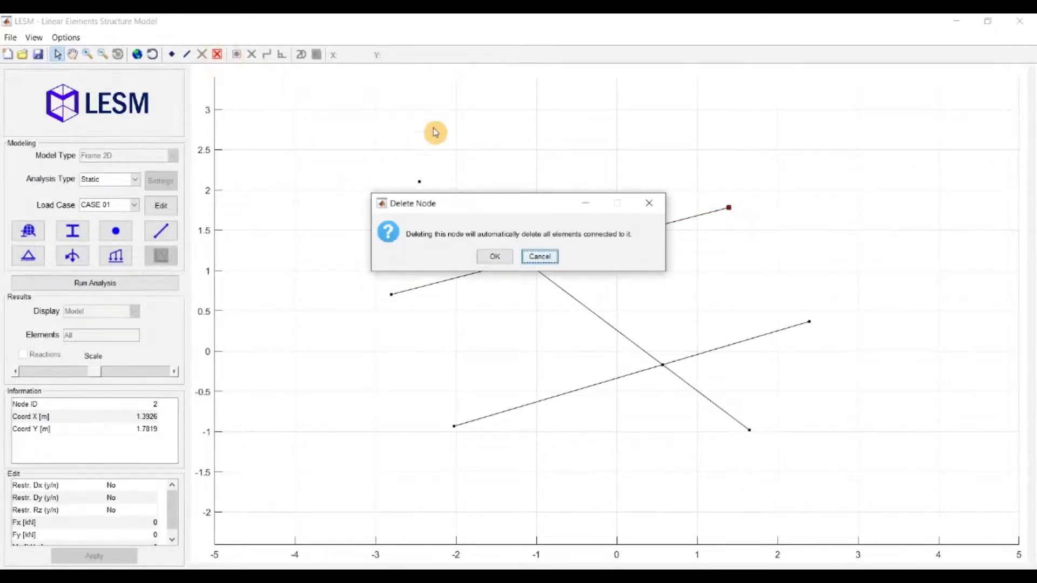
pyautogui.click(495, 257)
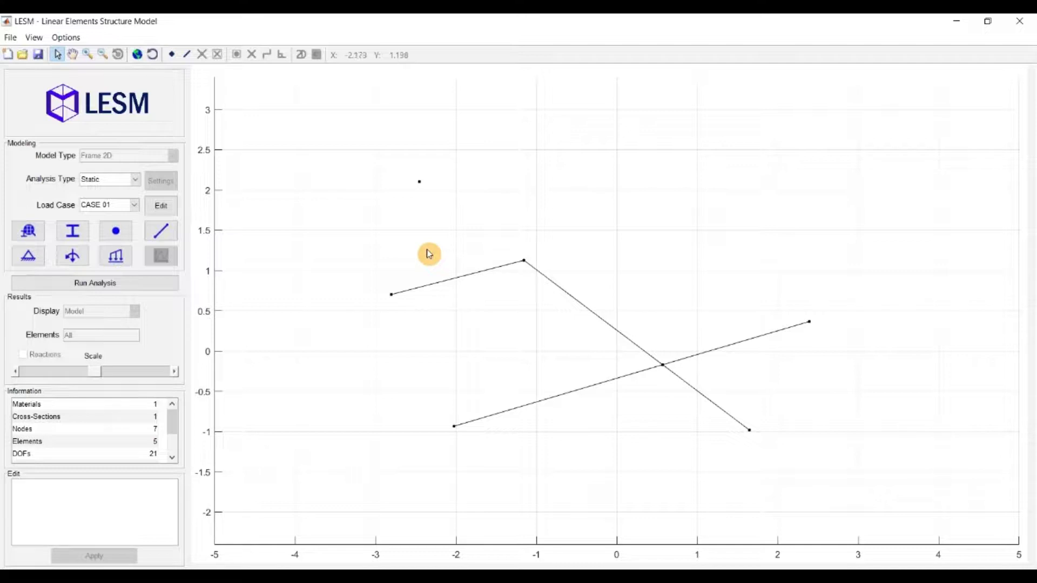
# Step: Set grid spacing to 1 and add grid-snapped nodes at (-1, 2) and (0, 2)
pyautogui.click(173, 55)
pyautogui.click(236, 56)
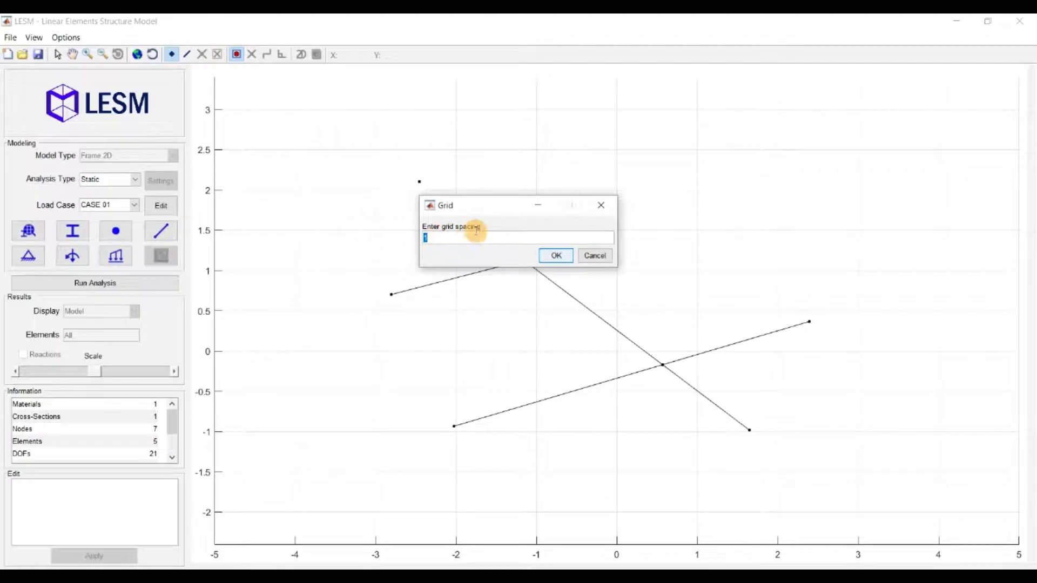
pyautogui.click(557, 259)
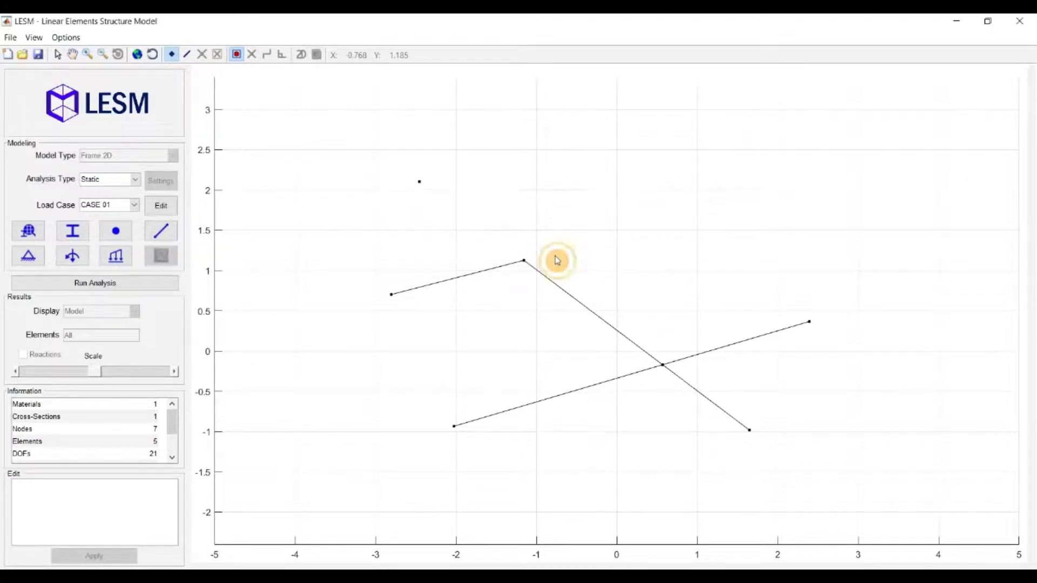
pyautogui.click(547, 213)
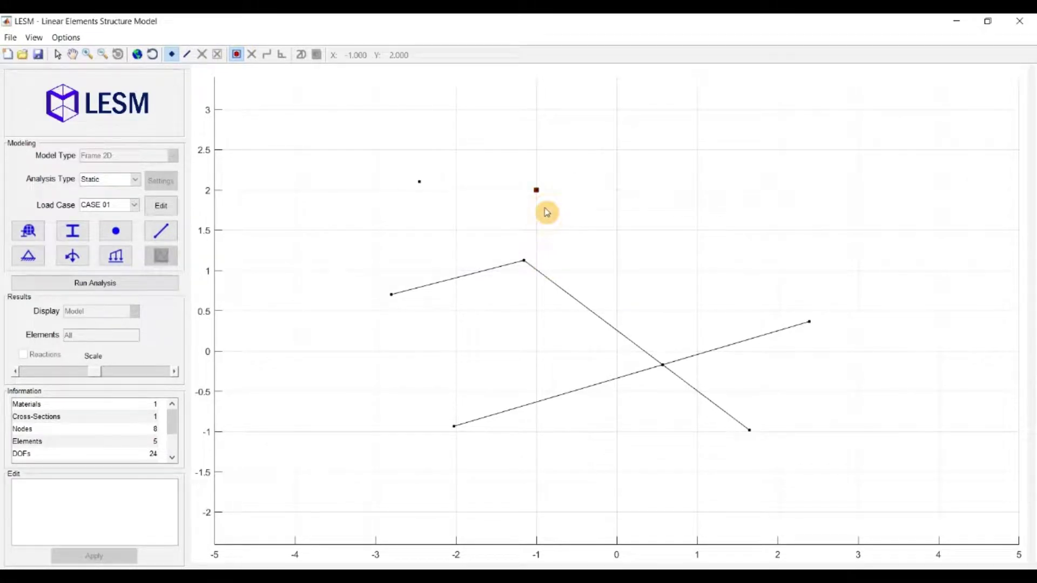
pyautogui.click(634, 211)
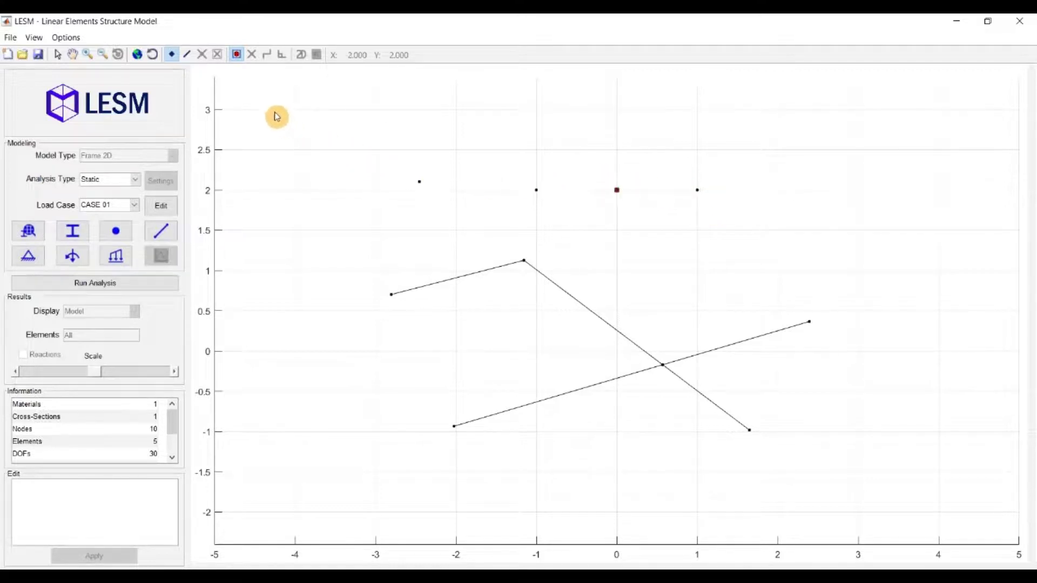
# Step: Draw a grid-snapped element from (2, 2) to (3, 1), then clear the model with Ctrl+N
pyautogui.click(187, 54)
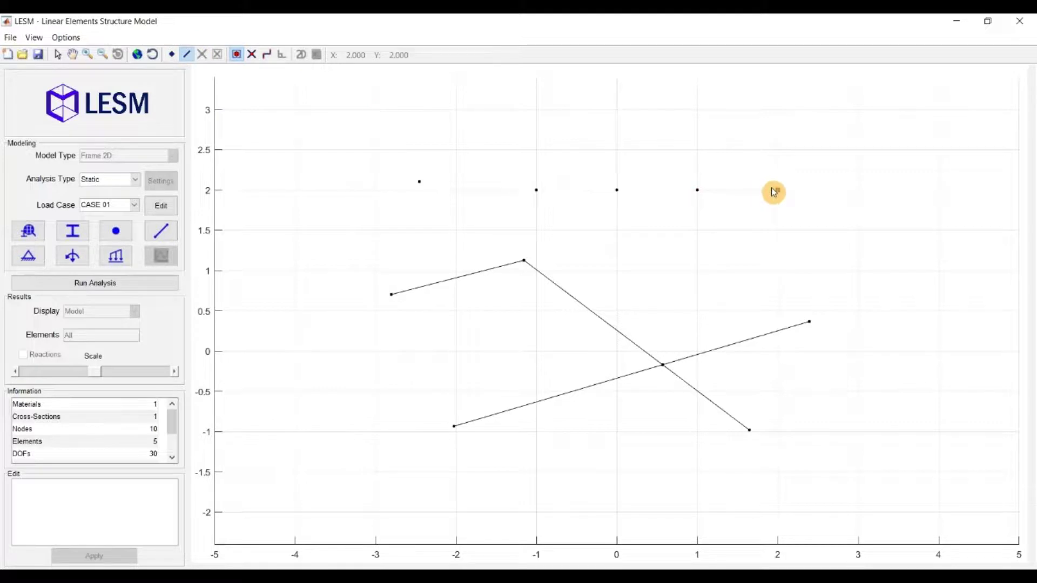
pyautogui.click(776, 191)
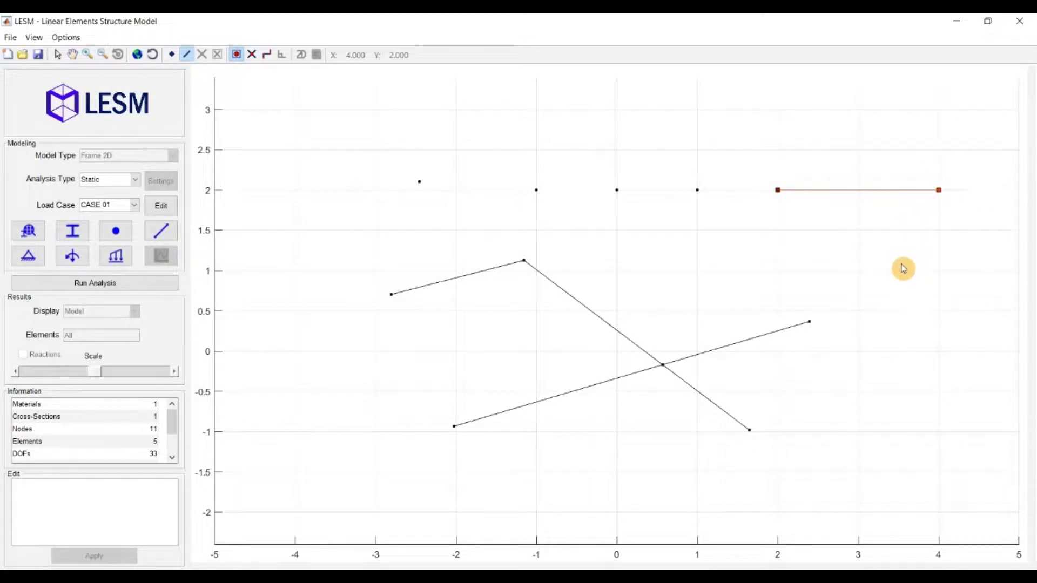
pyautogui.click(860, 271)
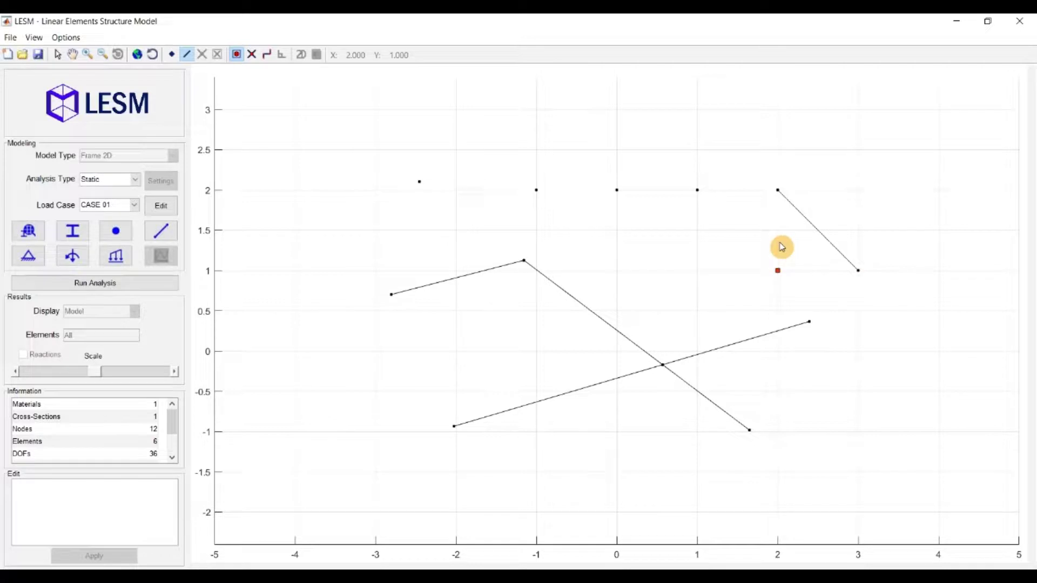
pyautogui.press('Escape')
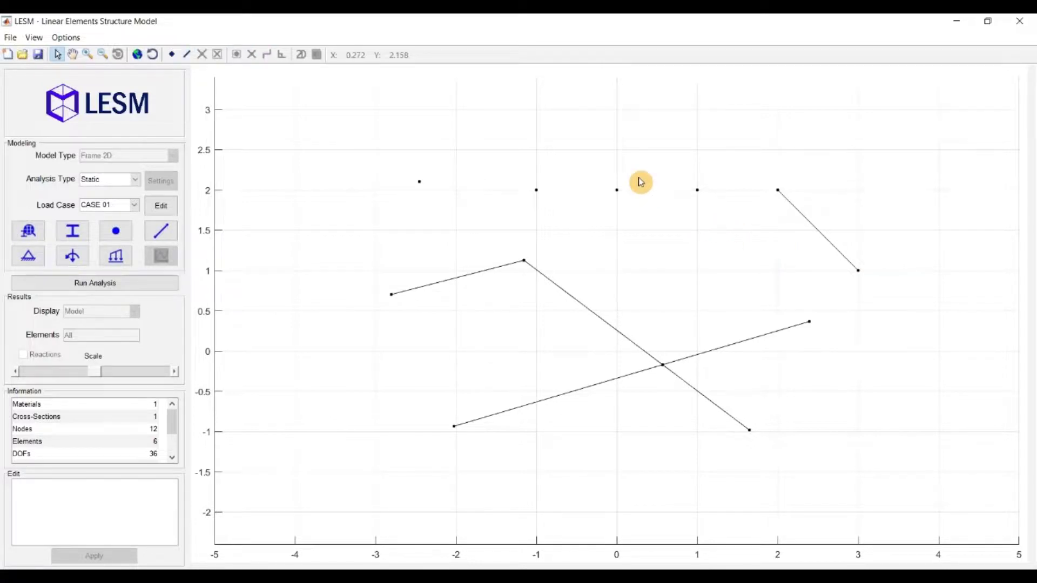
pyautogui.hotkey('ctrl', 'n')
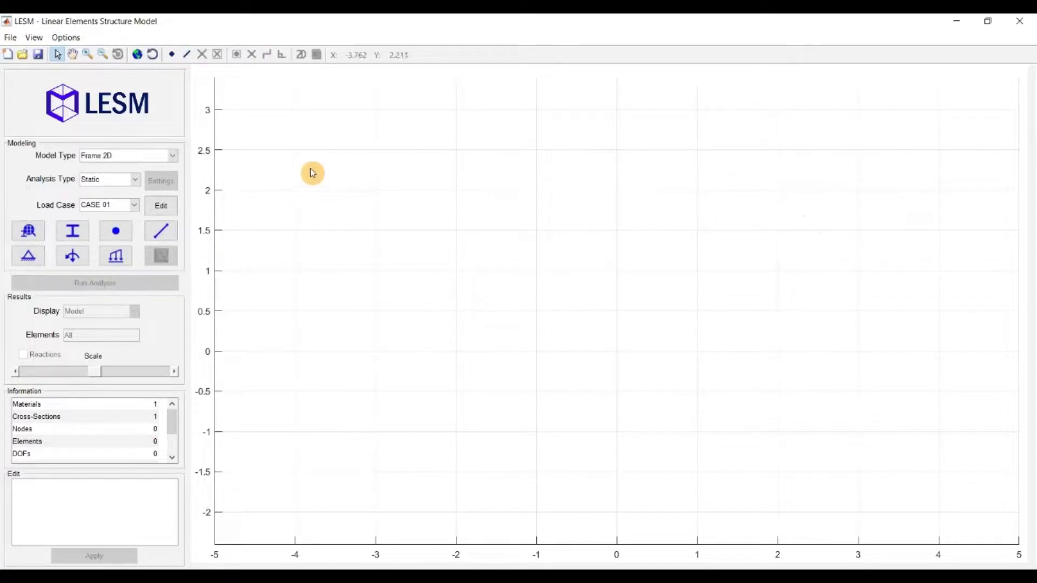
# Step: With Intersect elements enabled, draw two crossing elements that split at their shared node
pyautogui.click(188, 55)
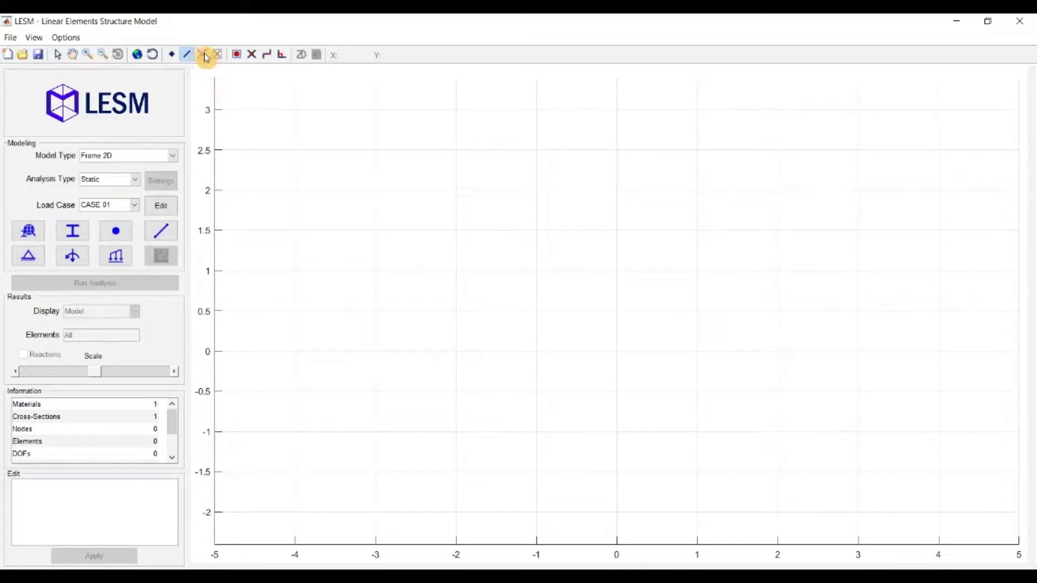
pyautogui.click(256, 56)
pyautogui.click(478, 321)
pyautogui.click(745, 268)
pyautogui.click(493, 201)
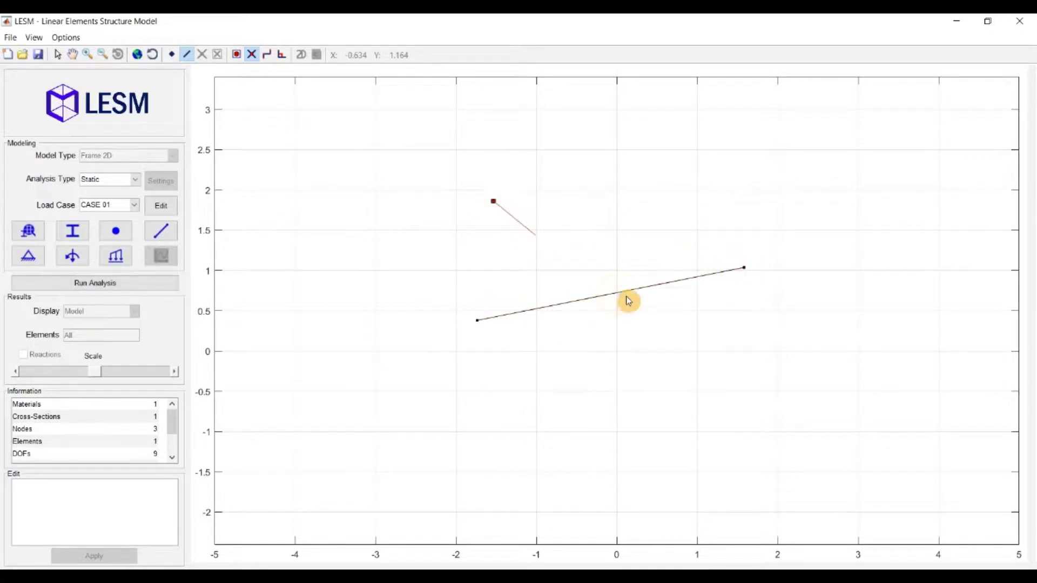
pyautogui.click(743, 382)
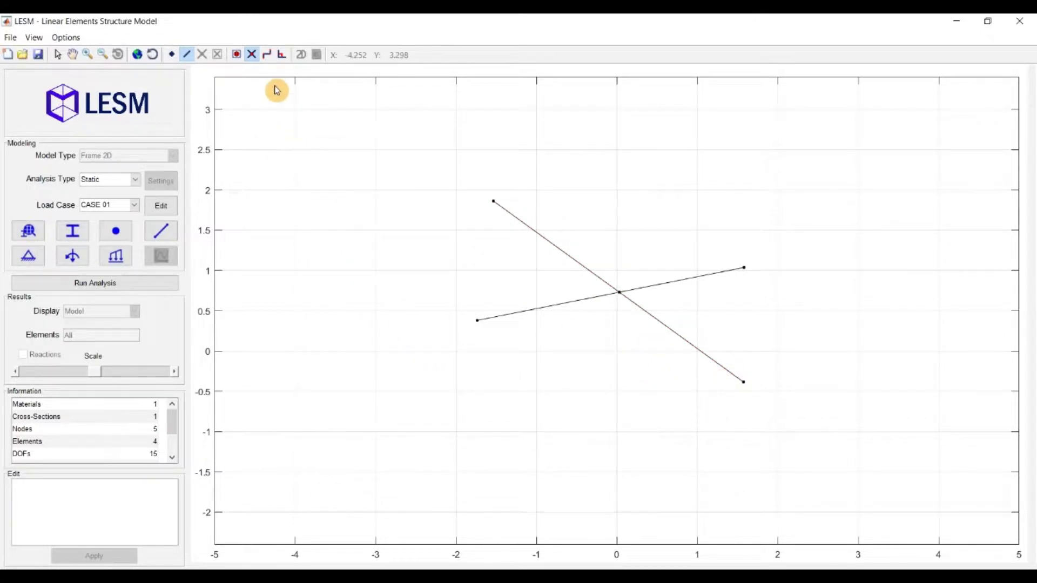
# Step: Draw a three-element chain at far left, ending near (-0.85, -1.6)
pyautogui.click(269, 55)
pyautogui.click(280, 243)
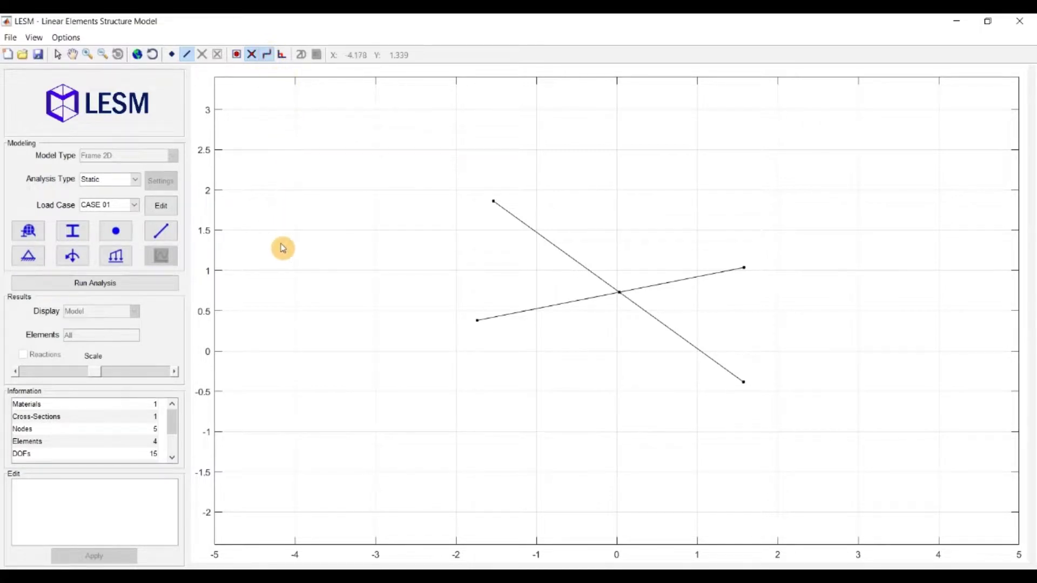
pyautogui.click(299, 372)
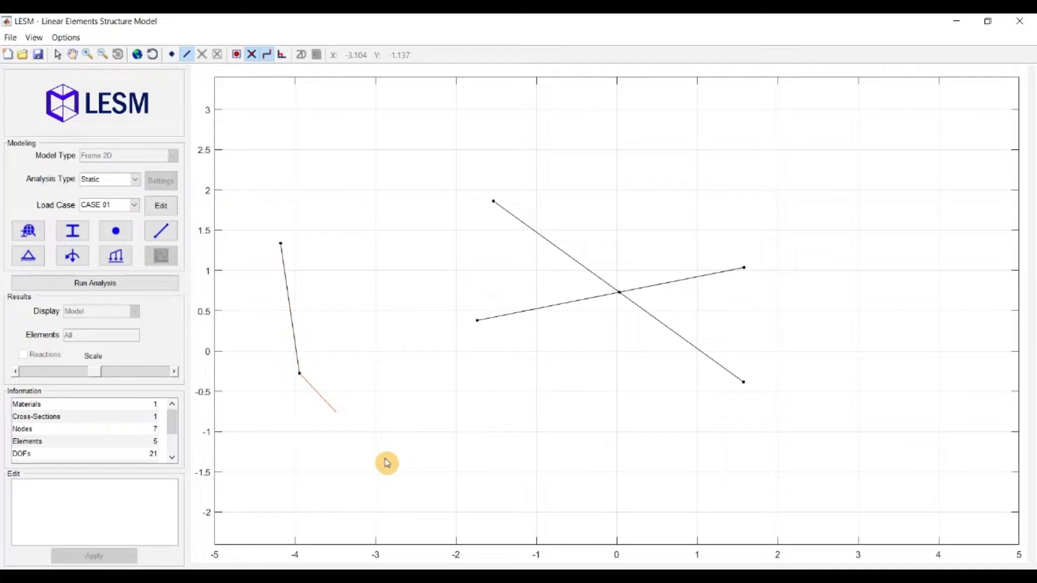
pyautogui.click(394, 466)
pyautogui.click(550, 478)
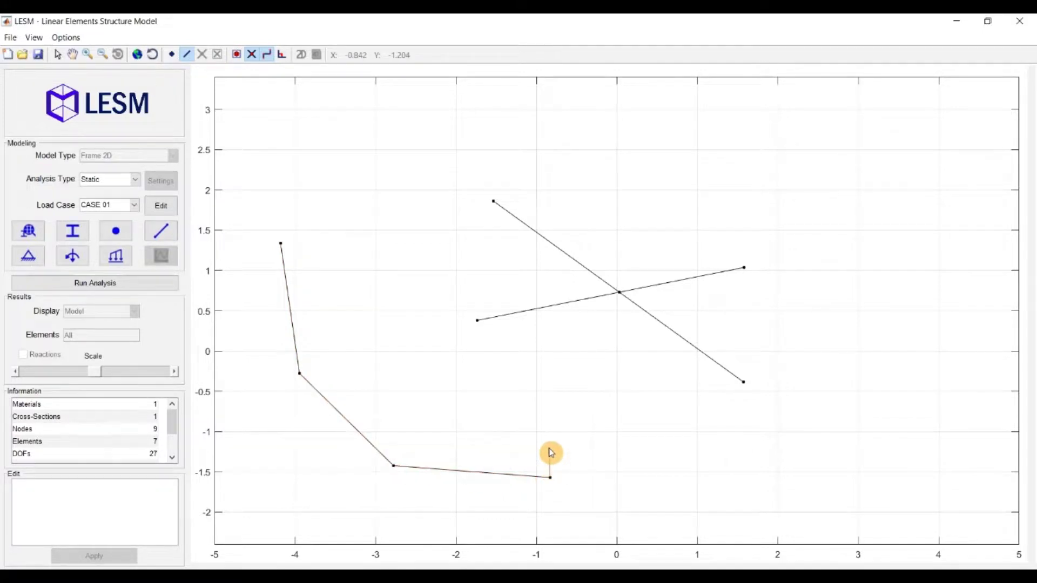
pyautogui.press('Escape')
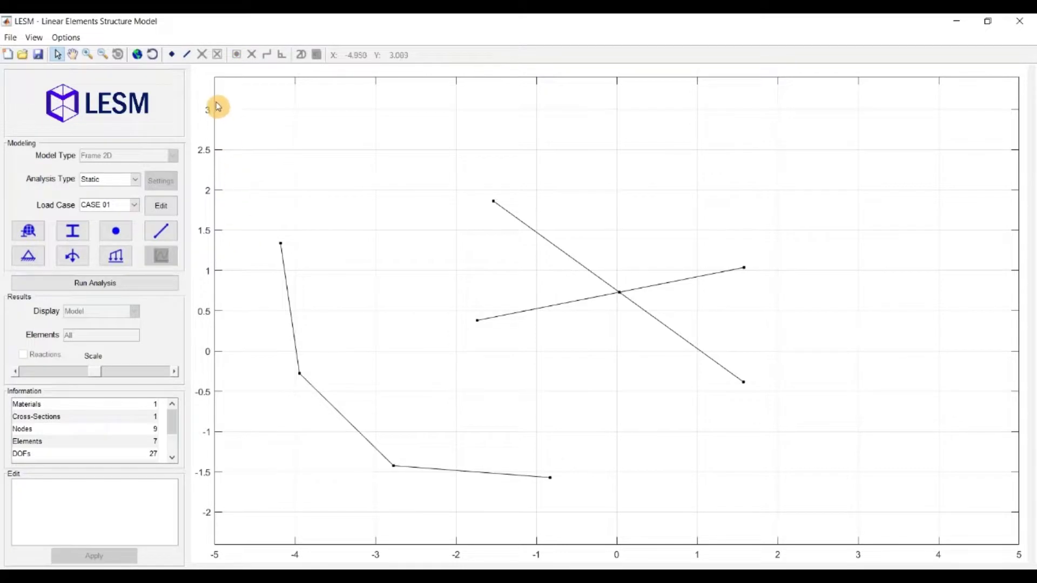
# Step: Draw a four-element right-angled chain through (1.3, 2.8), (3.9, 2.8), (3.9, 0.55), (2.75, 0.55), (2.75, 1.7)
pyautogui.click(188, 56)
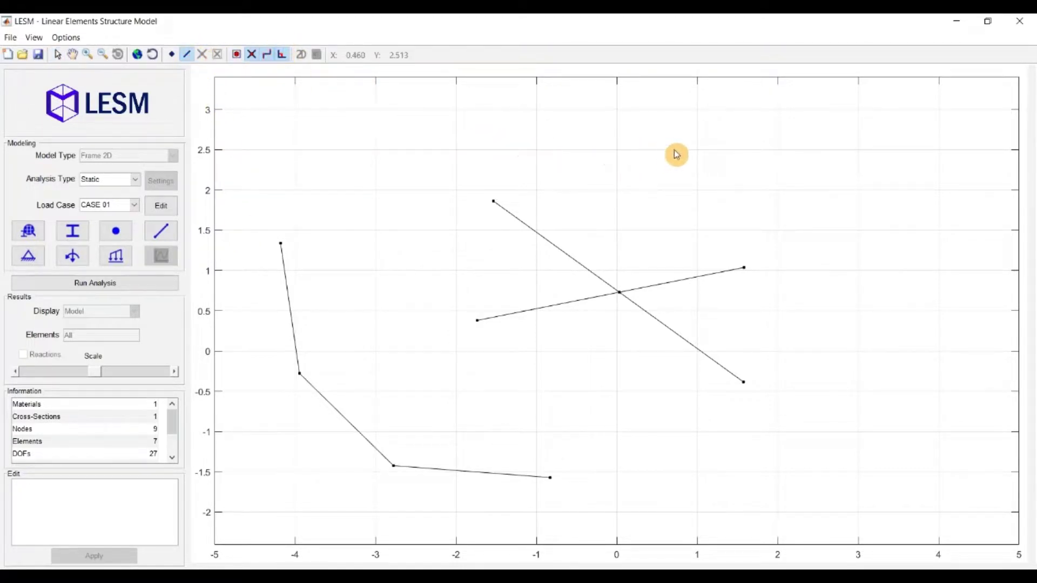
pyautogui.click(723, 126)
pyautogui.click(931, 152)
pyautogui.click(957, 311)
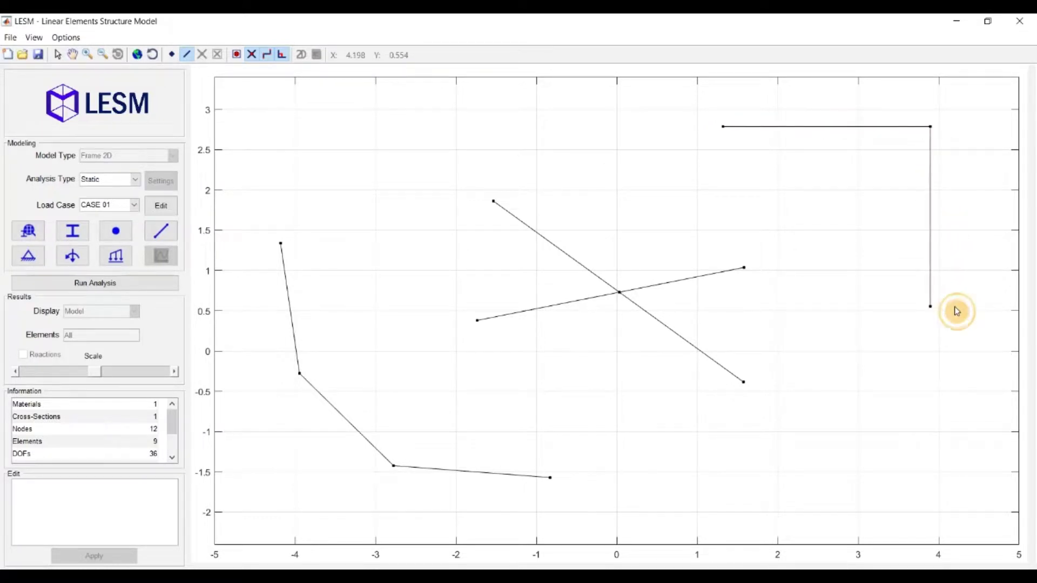
pyautogui.click(841, 310)
pyautogui.click(813, 217)
pyautogui.press('Escape')
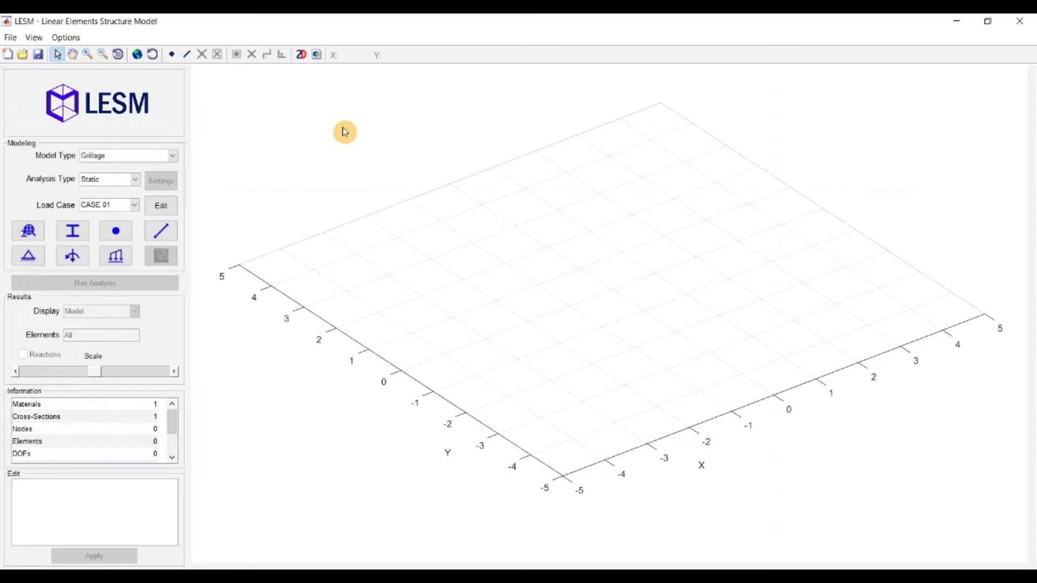
# Step: Switch the empty Grillage plot to the flat 2D modelling view, accepting the modelling-only warning
pyautogui.click(301, 54)
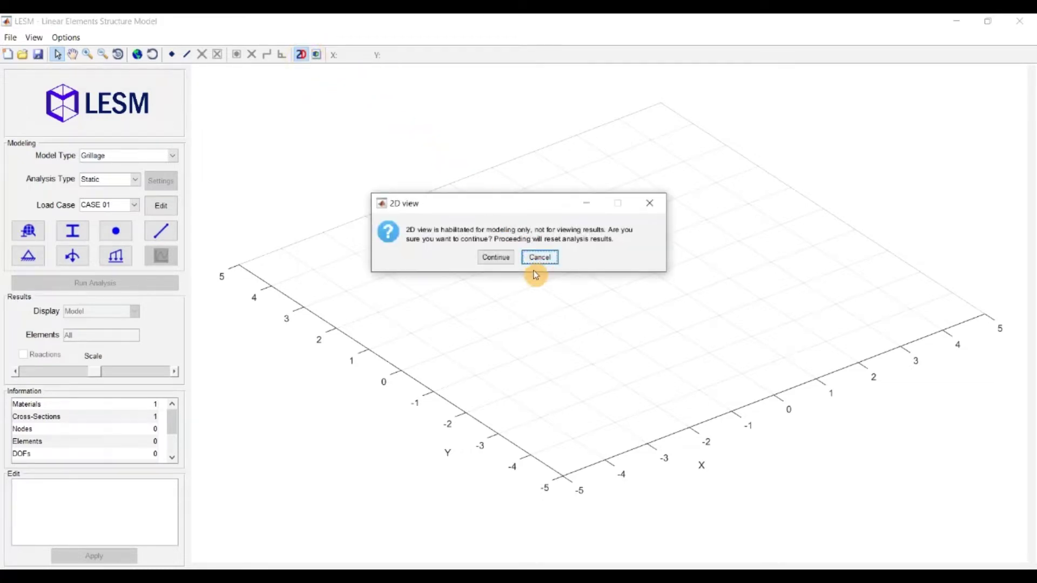
pyautogui.click(503, 259)
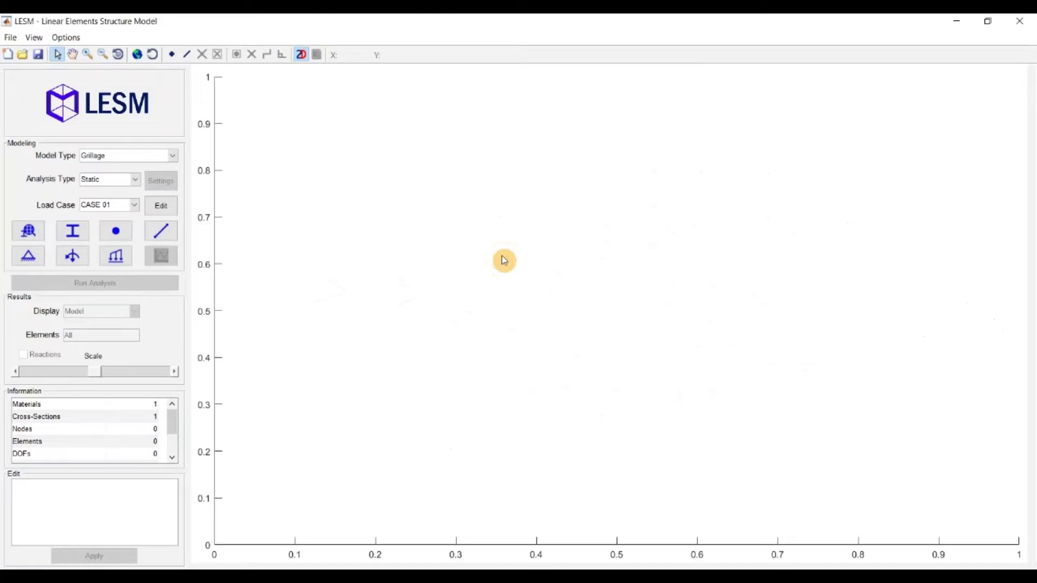
# Step: Draw a connected four-element chain through five nodes from about (-2.9, 1.75) to (-2.5, 0.4), then show it in 3D
pyautogui.click(187, 55)
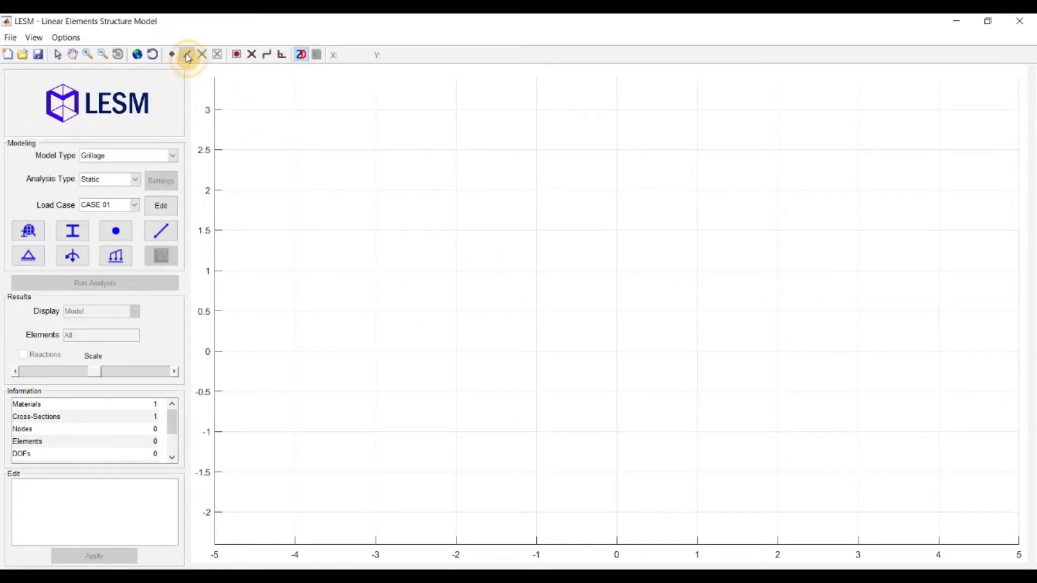
pyautogui.click(269, 60)
pyautogui.click(384, 213)
pyautogui.click(663, 178)
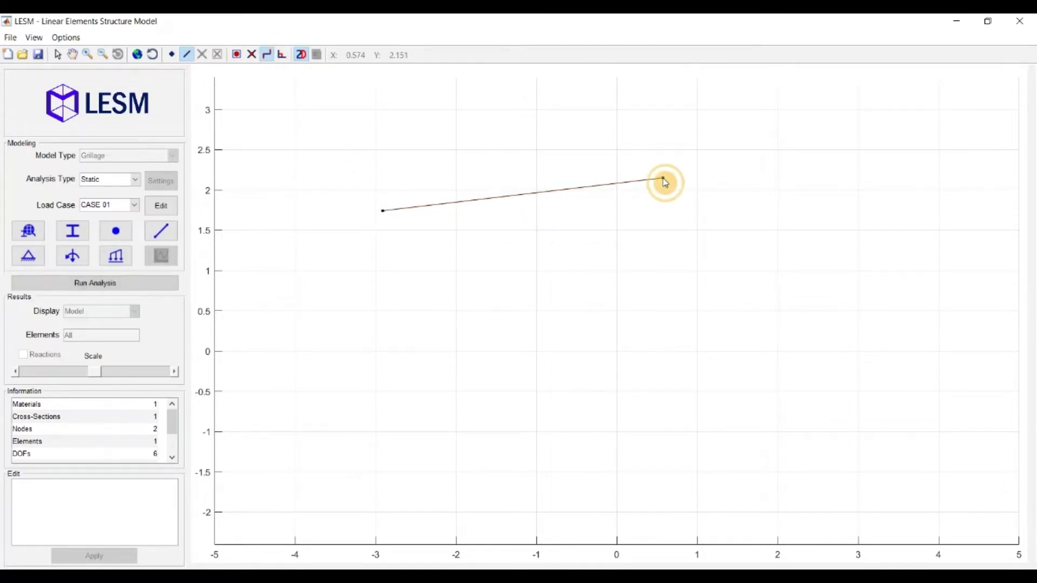
pyautogui.click(833, 351)
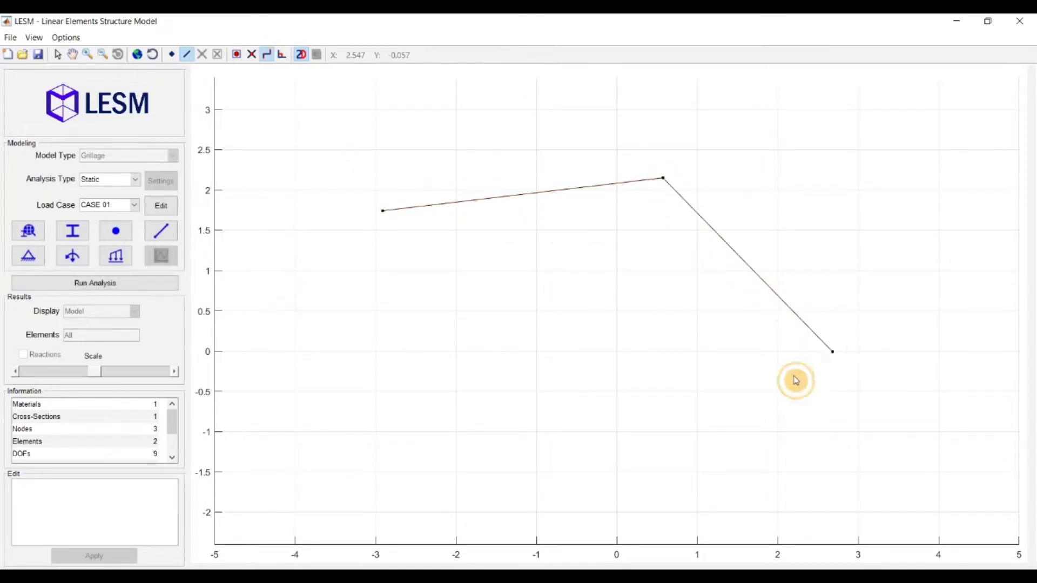
pyautogui.click(626, 463)
pyautogui.click(416, 323)
pyautogui.press('Escape')
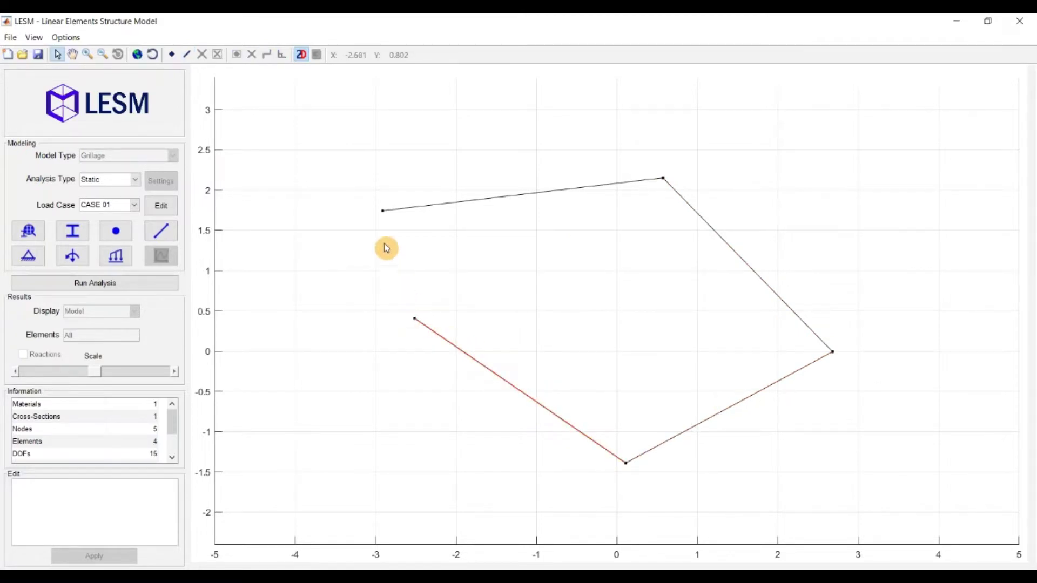
pyautogui.click(296, 54)
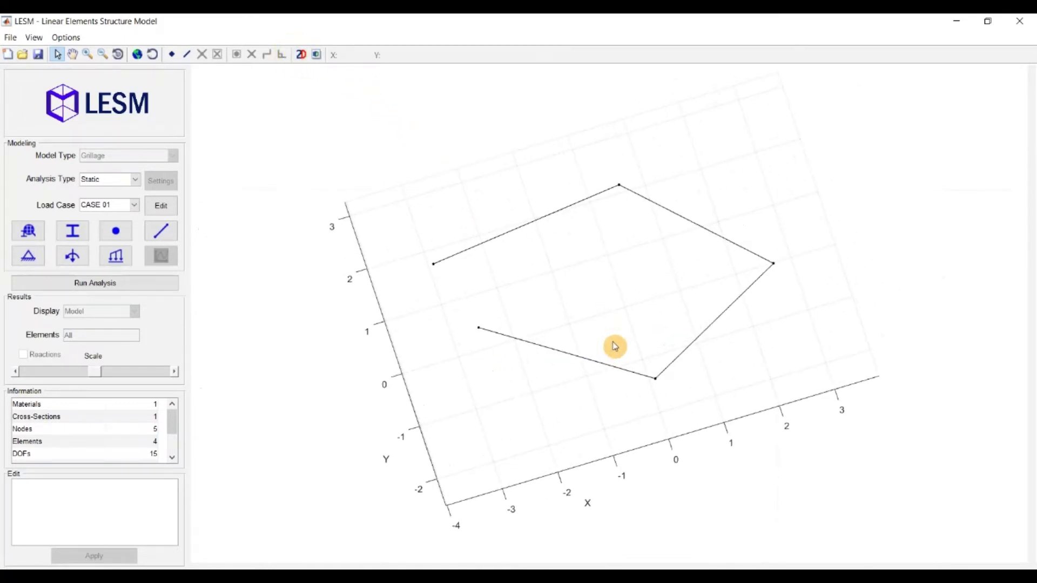
# Step: Apply X-axis limits of Xmin -6.0275 and Xmax 6.7993 in the Axes Limits dialog
pyautogui.click(320, 57)
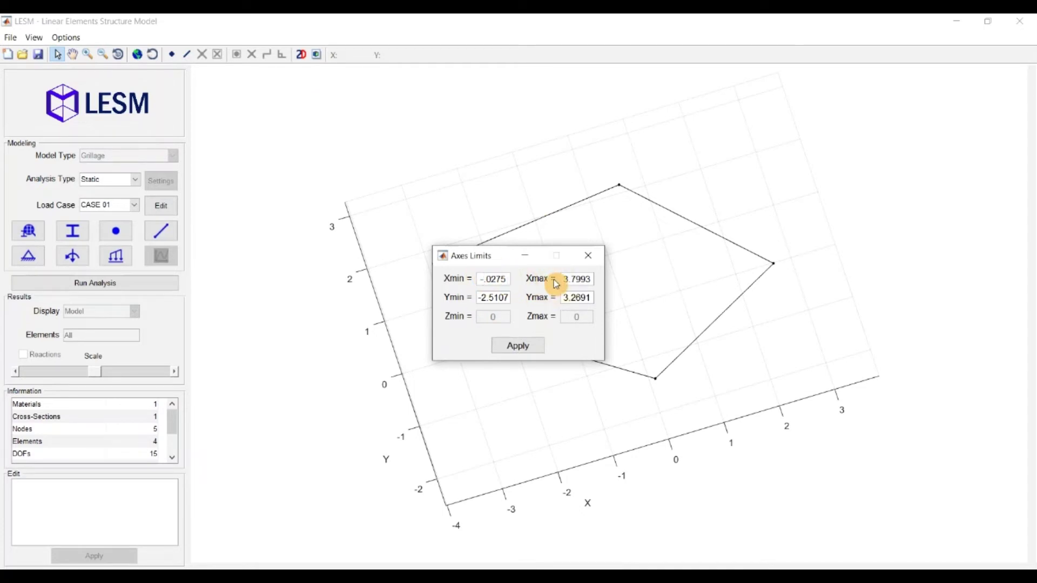
pyautogui.click(514, 350)
pyautogui.click(574, 280)
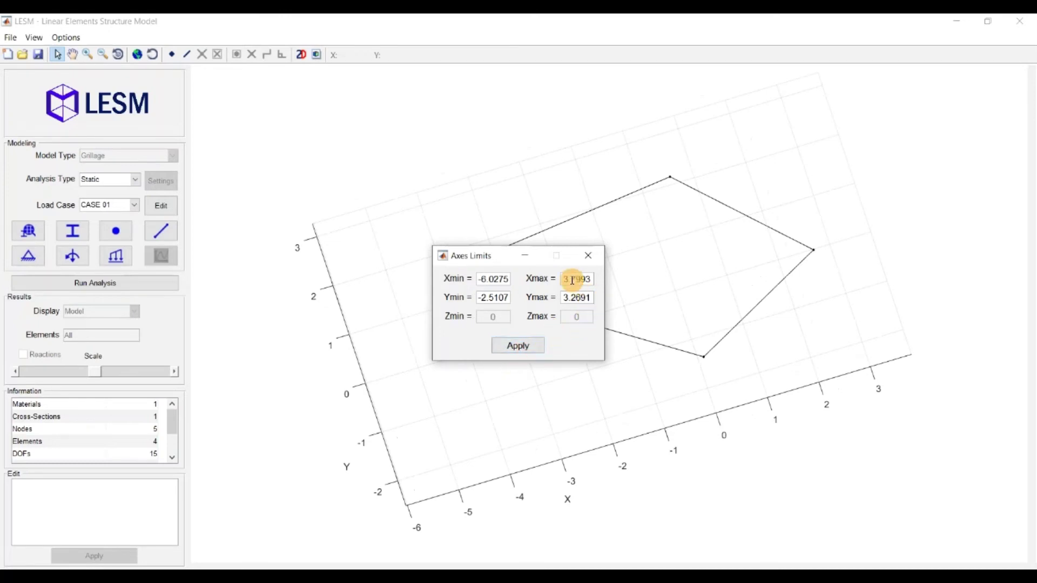
pyautogui.moveTo(569, 279); pyautogui.dragTo(560, 282)
pyautogui.write('6')
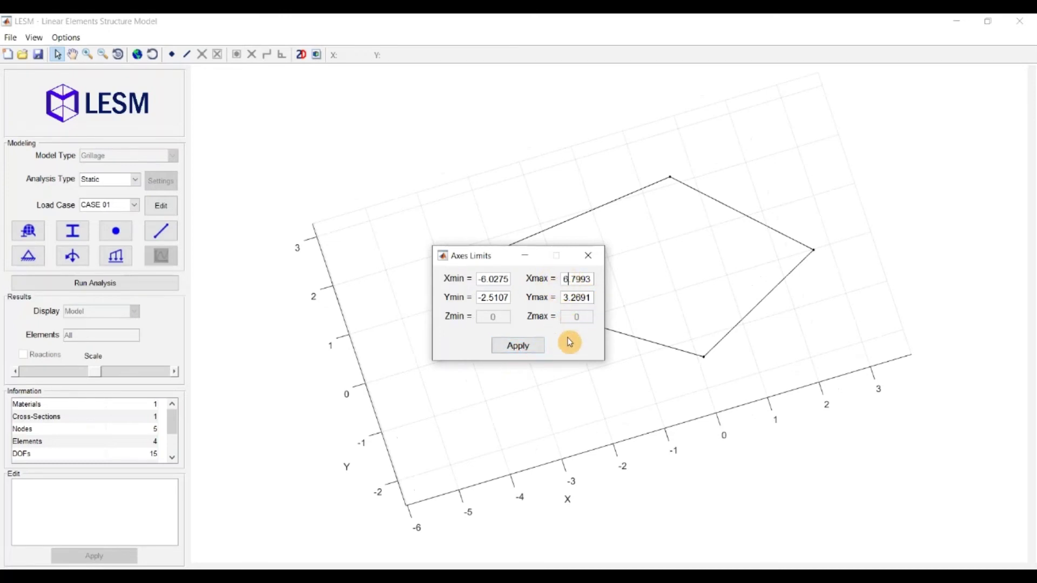
pyautogui.click(528, 348)
pyautogui.click(590, 280)
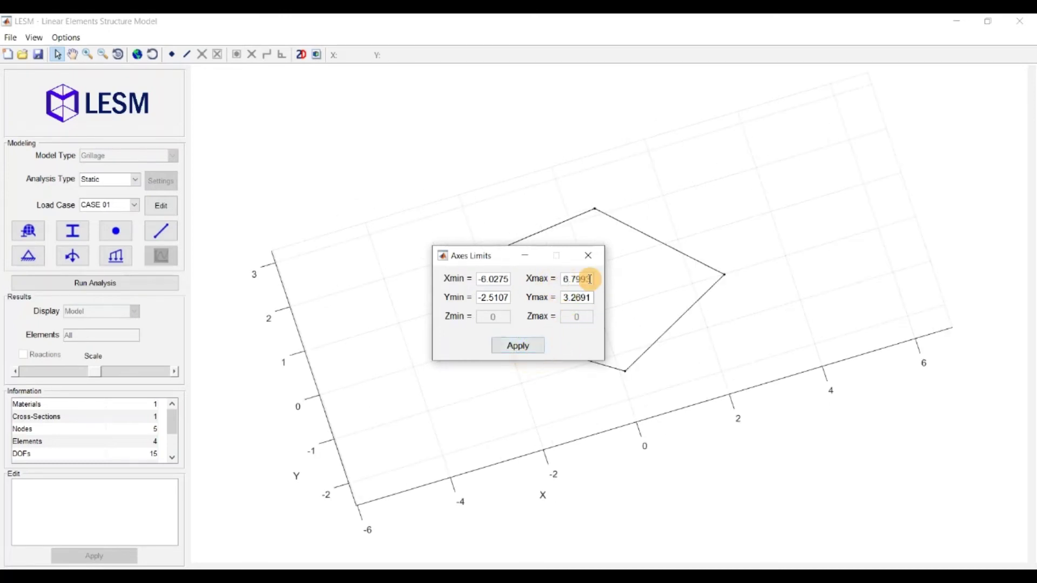
pyautogui.click(588, 256)
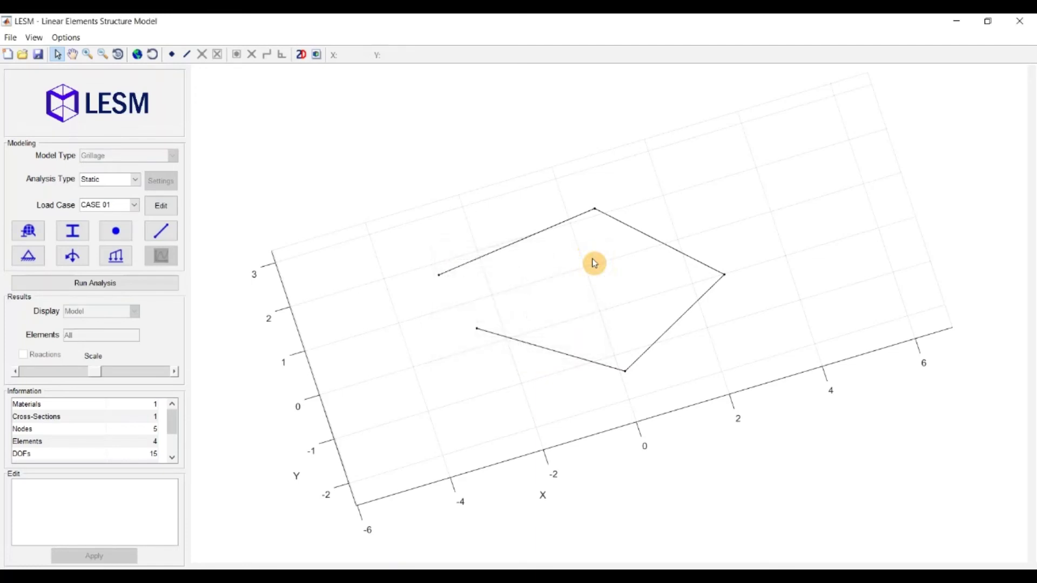